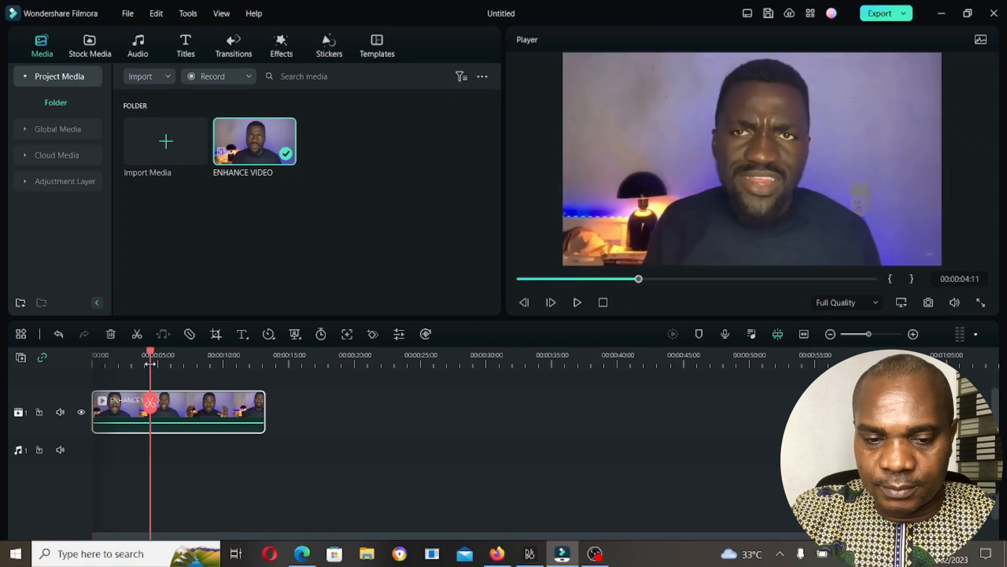
pyautogui.press('space')
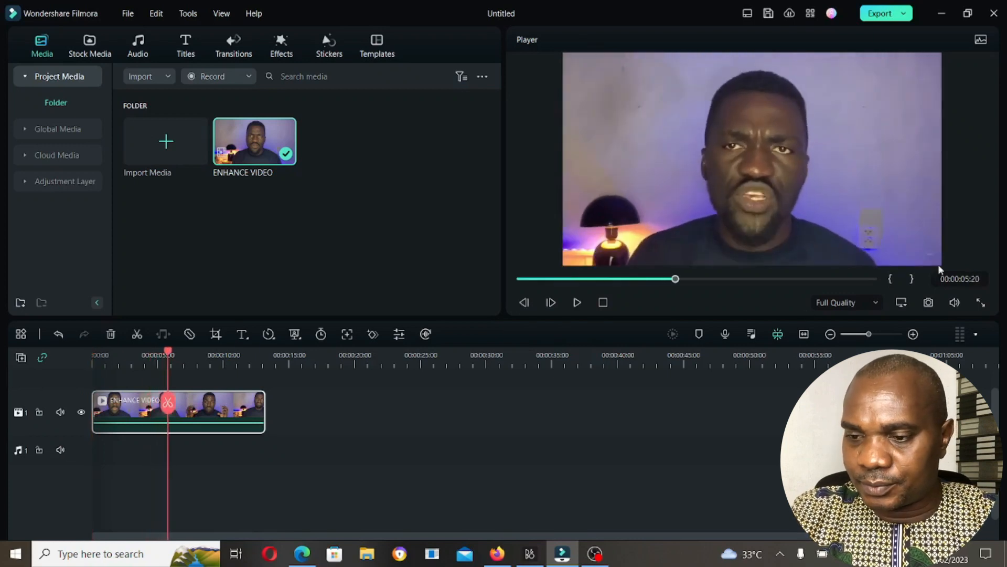
# - Examine the untreated ENHANCE VIDEO clip in the full-screen preview
pyautogui.click(981, 302)
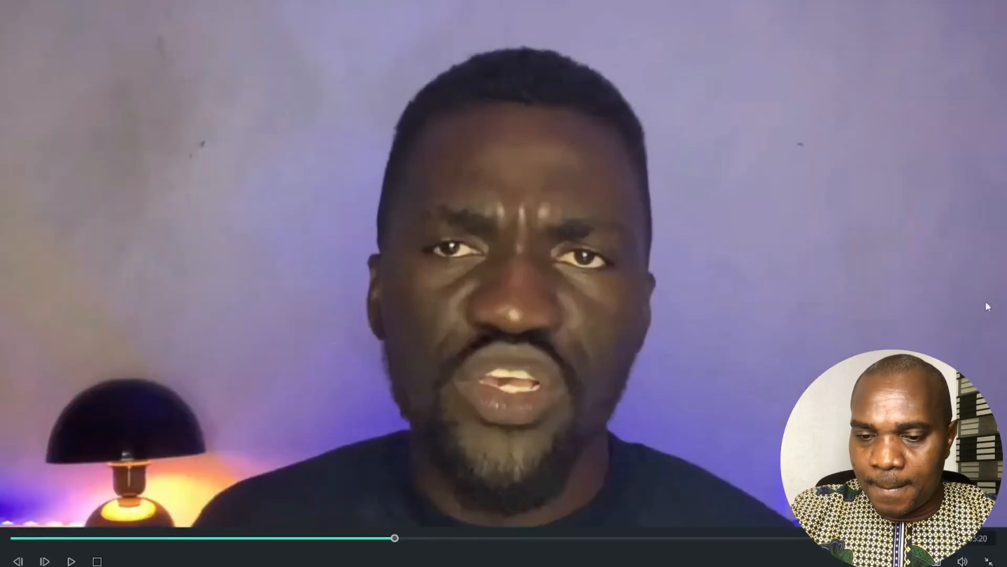
pyautogui.press('Escape')
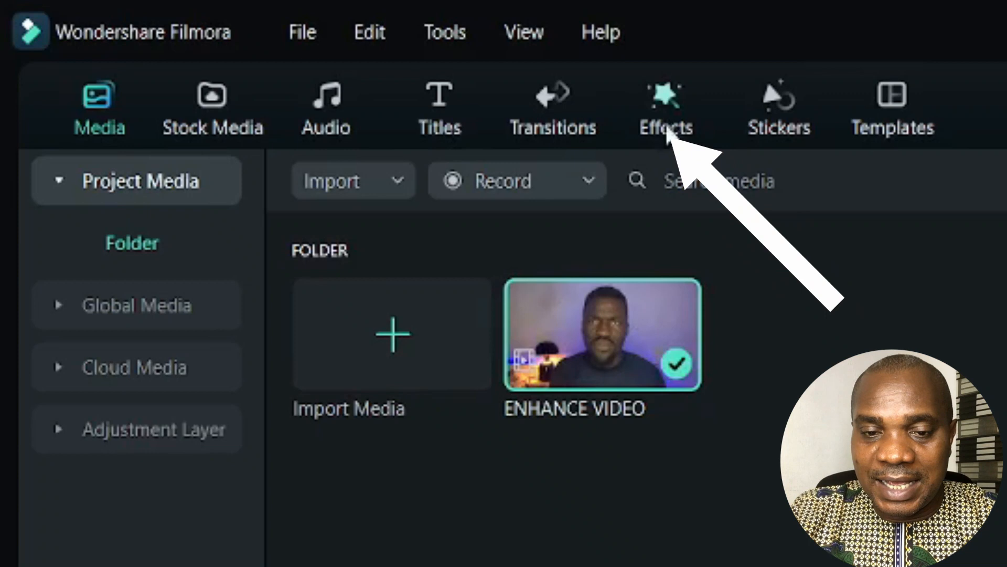
# - Add the favorite Beautify effect on a track above the clip's start and stretch it over about the first half of the clip
pyautogui.click(684, 126)
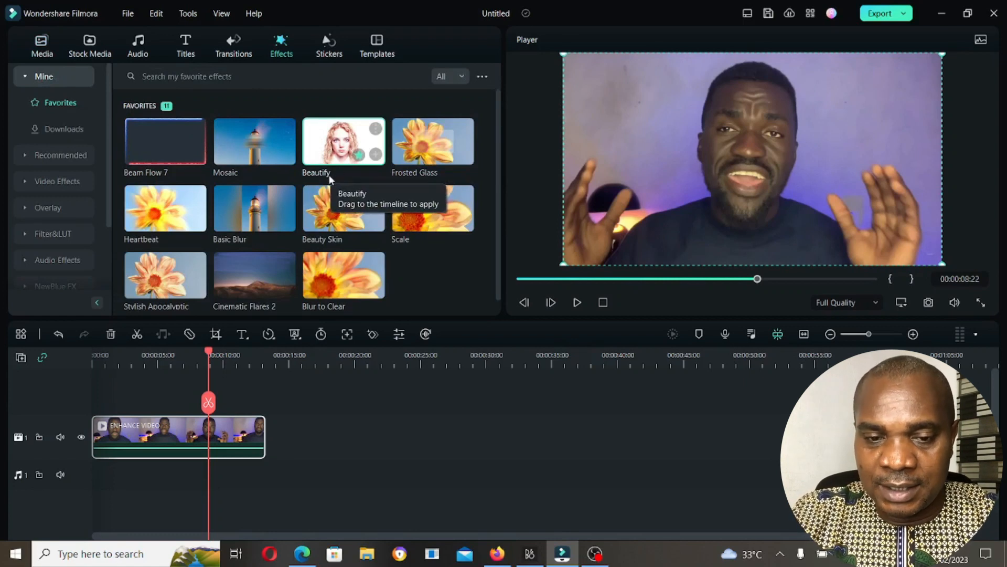
pyautogui.moveTo(331, 146); pyautogui.dragTo(79, 403)
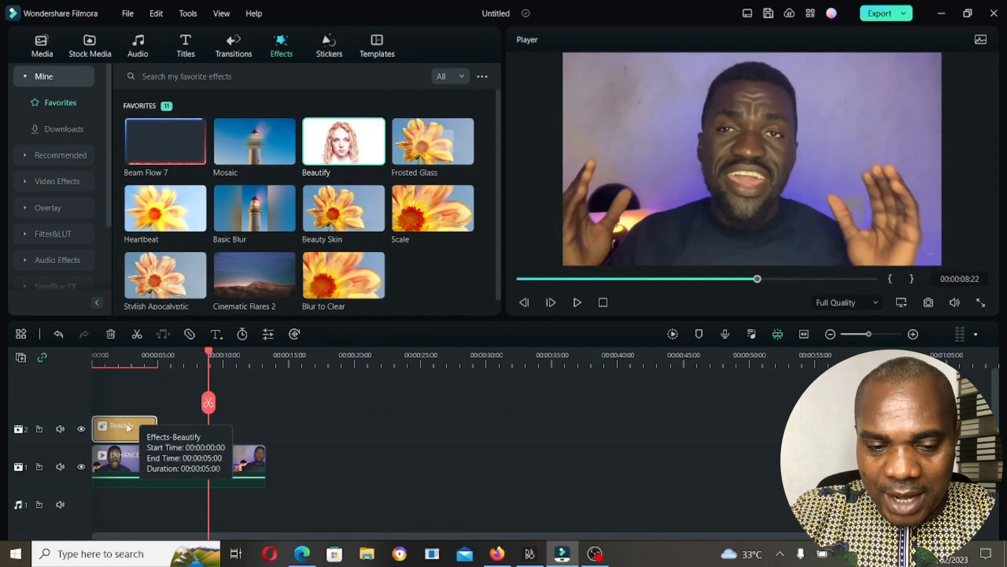
pyautogui.moveTo(152, 428); pyautogui.dragTo(179, 435)
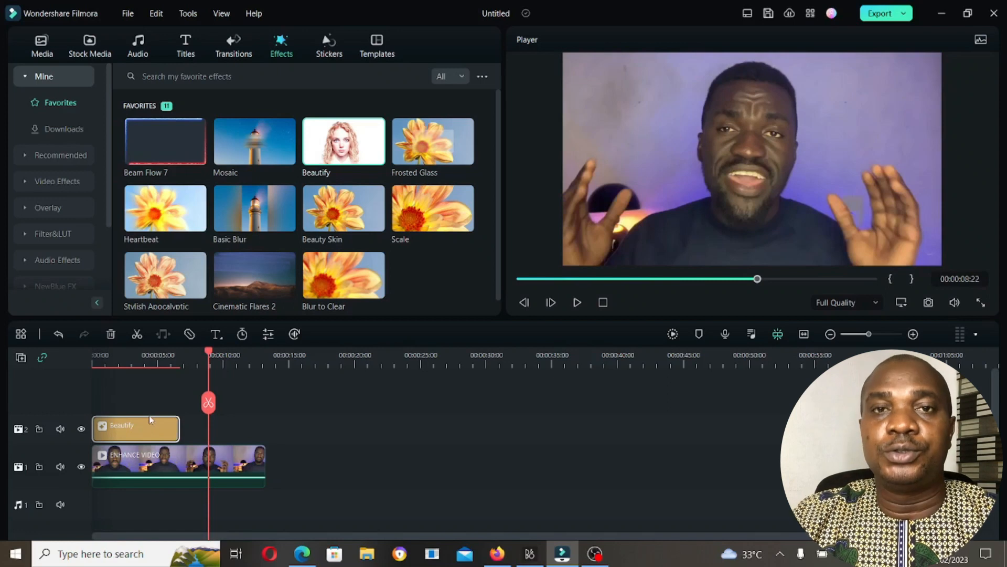
# - Compare frames inside and outside the Beautify effect's range in the full-screen preview
pyautogui.click(141, 362)
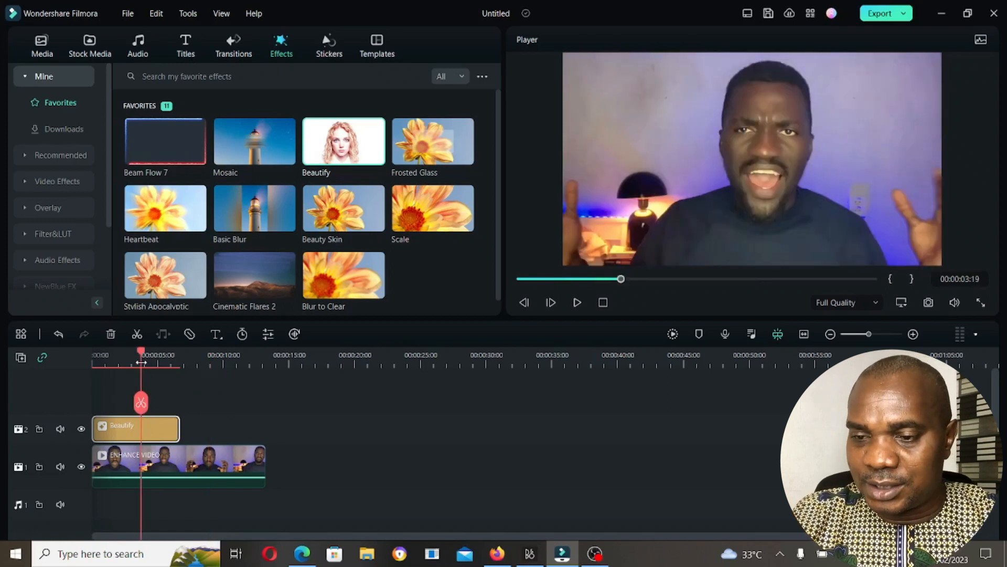
pyautogui.click(980, 303)
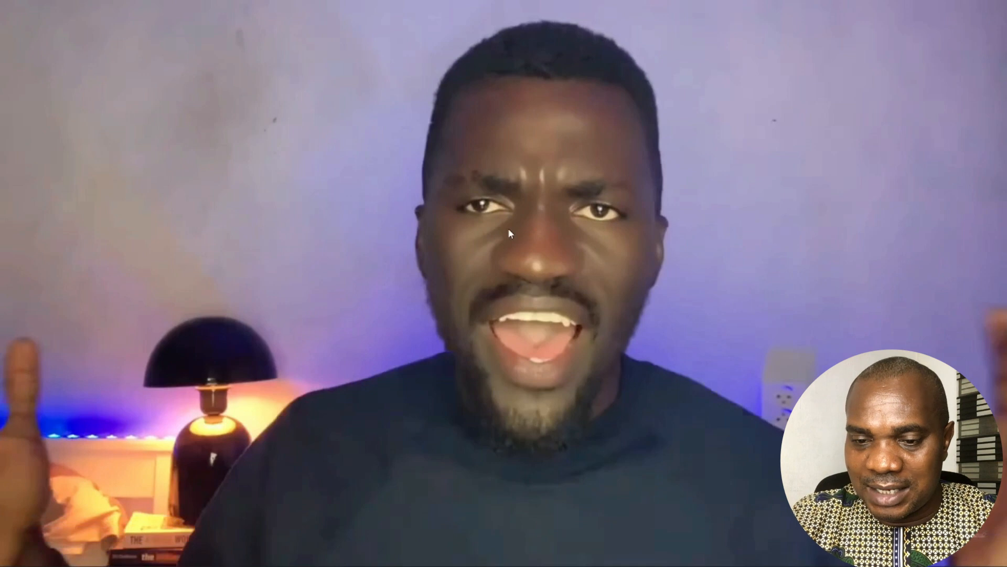
pyautogui.click(664, 530)
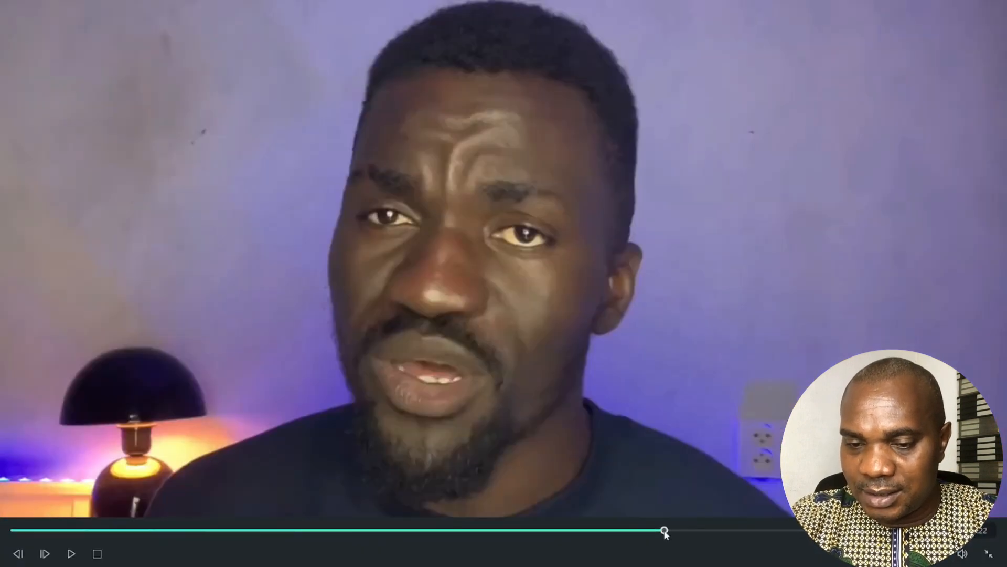
pyautogui.click(176, 531)
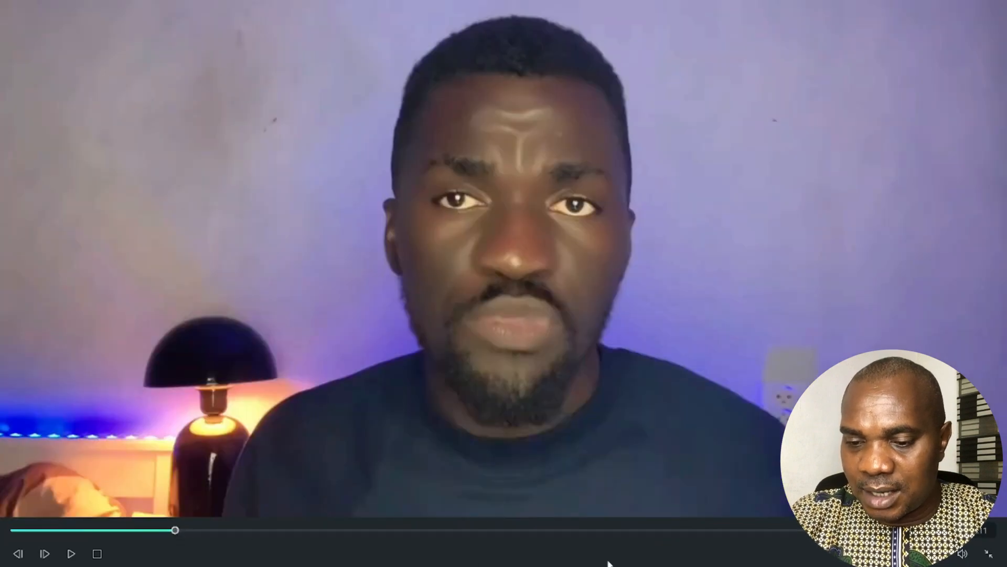
pyautogui.click(676, 530)
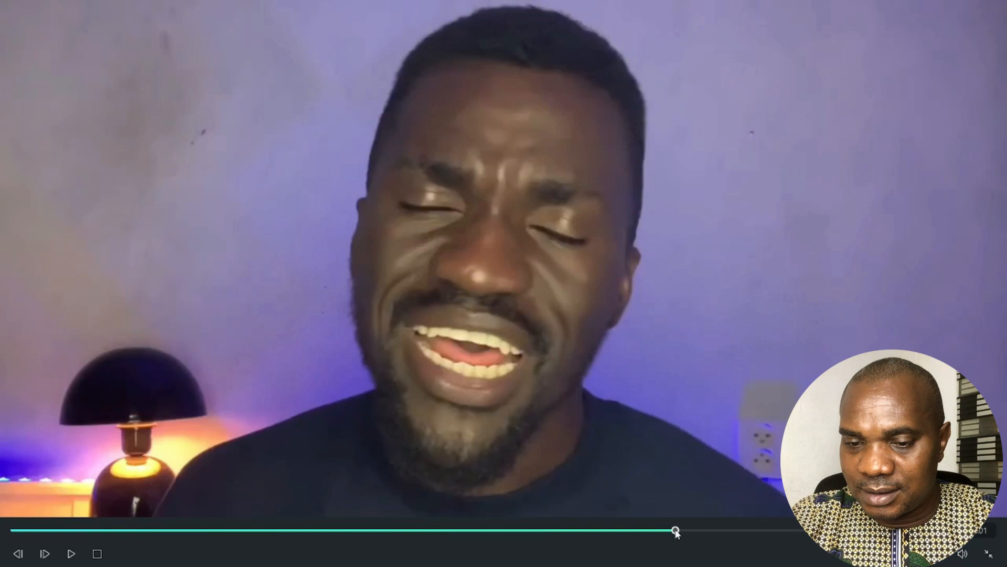
pyautogui.press('Escape')
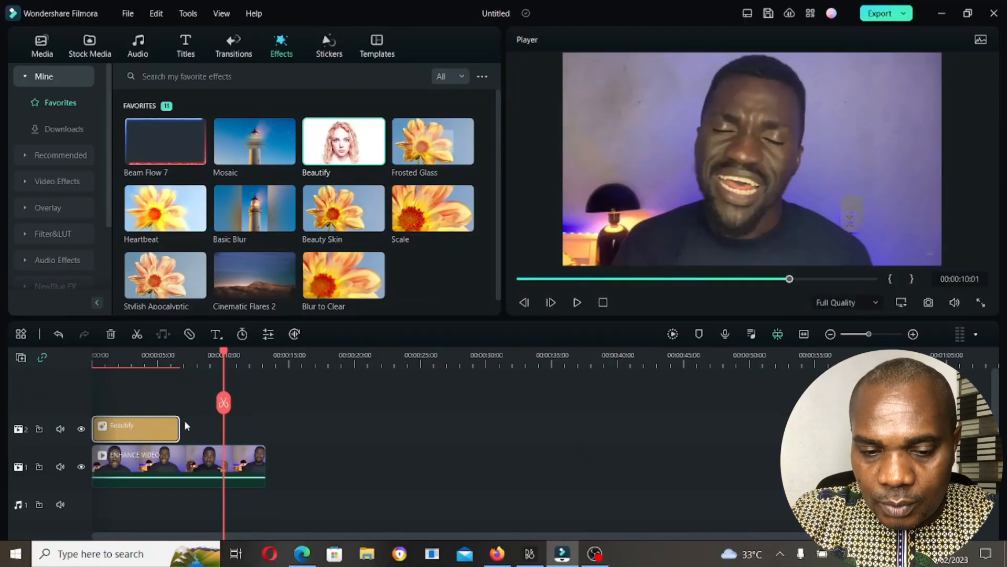
pyautogui.click(981, 303)
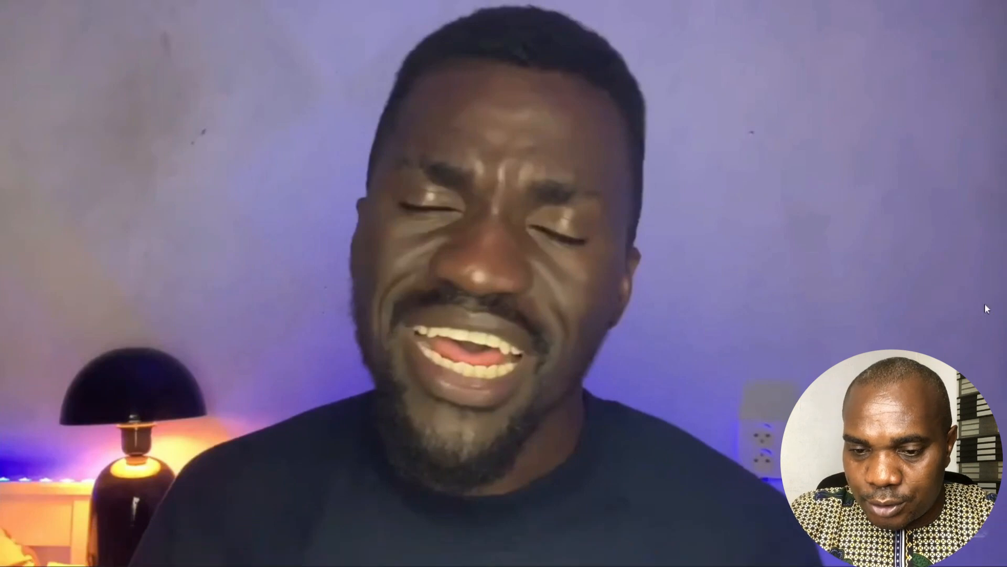
pyautogui.press('Escape')
# - Extend the Beautify effect to the end of the video clip and check the current frame in full screen
pyautogui.moveTo(177, 426); pyautogui.dragTo(261, 445)
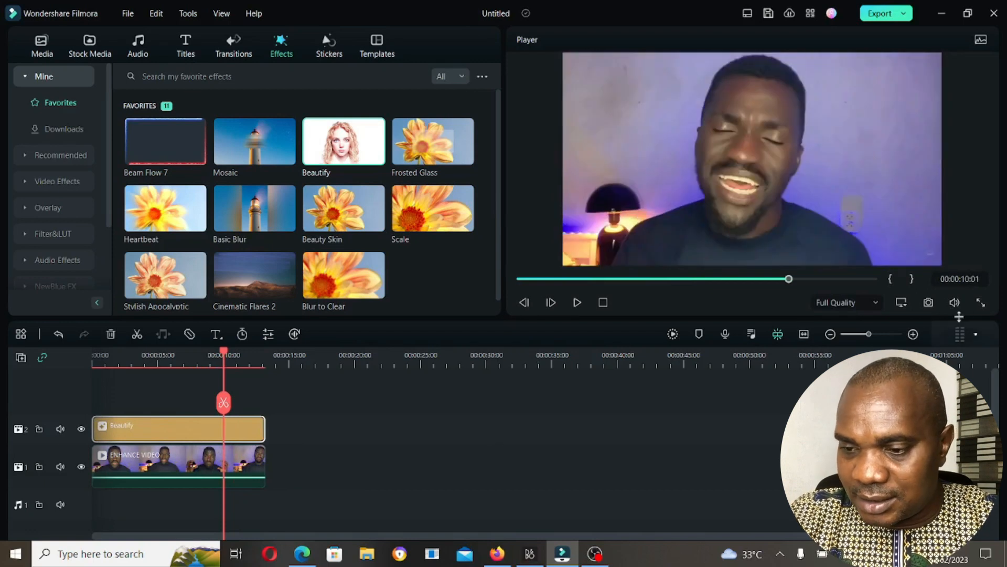
pyautogui.click(981, 302)
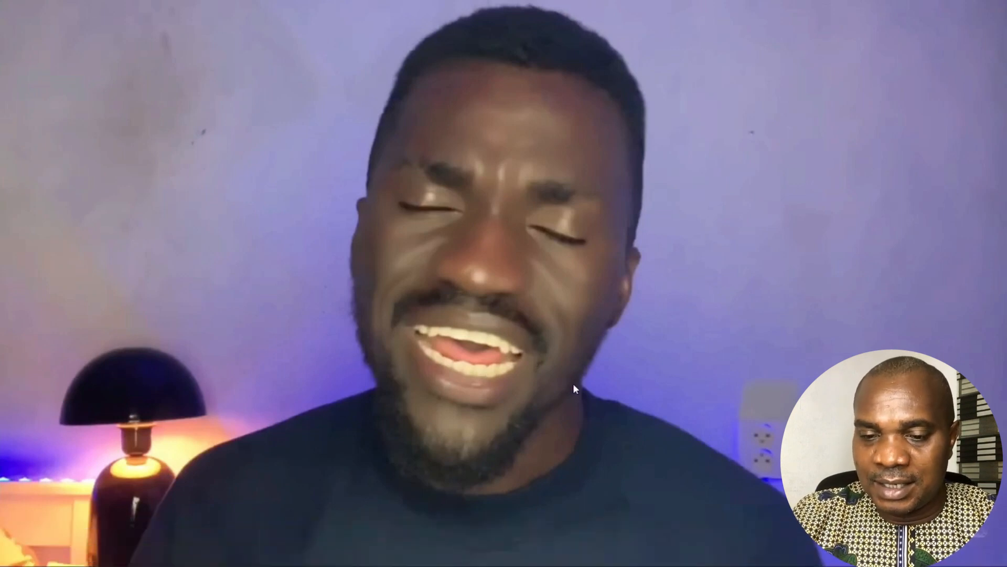
pyautogui.press('Escape')
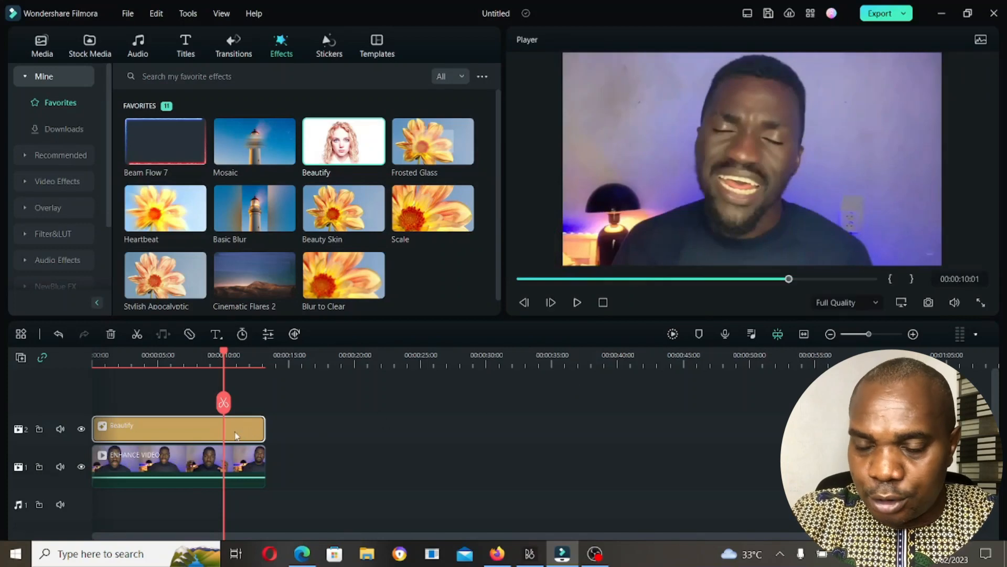
# - Open the Beautify effect's settings and try Smooth at 100, reducing it to 94
pyautogui.doubleClick(236, 436)
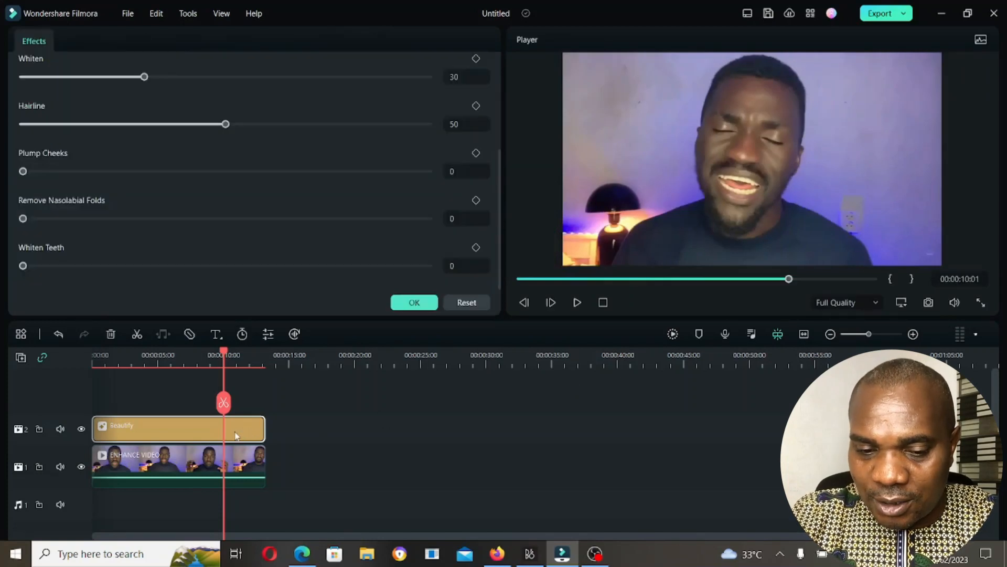
pyautogui.scroll(3, 154, 185)
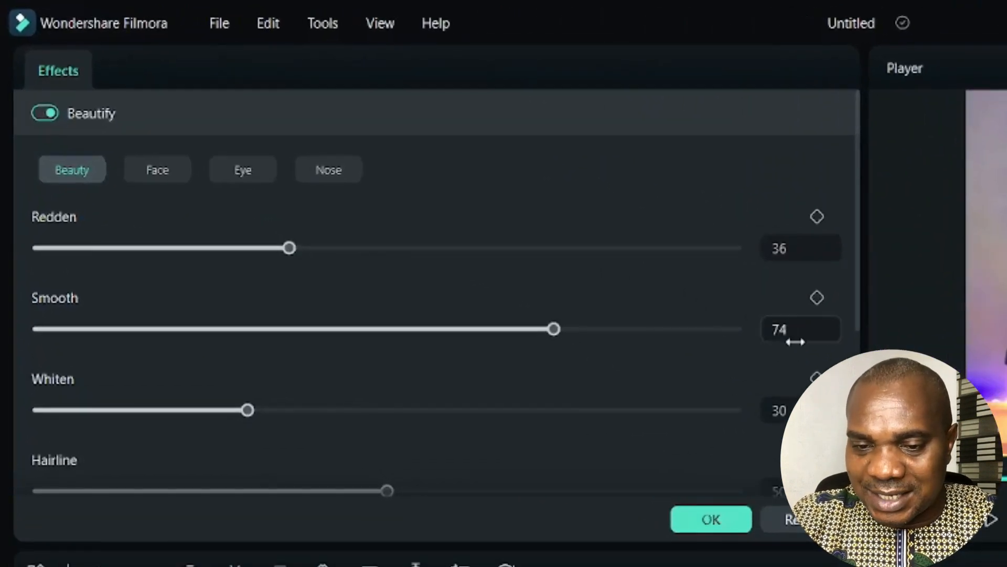
pyautogui.moveTo(554, 329); pyautogui.dragTo(833, 310)
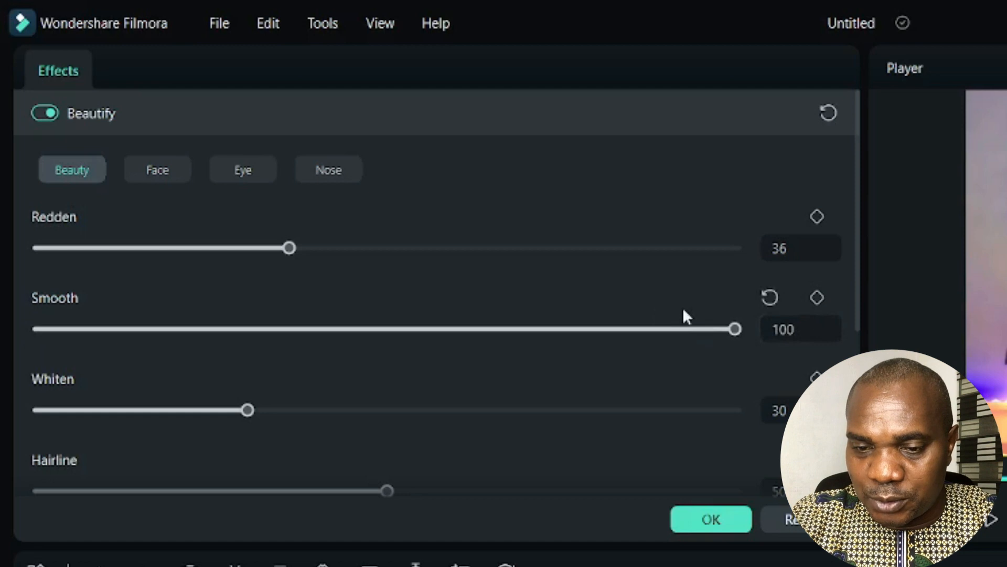
pyautogui.moveTo(739, 329); pyautogui.dragTo(696, 331)
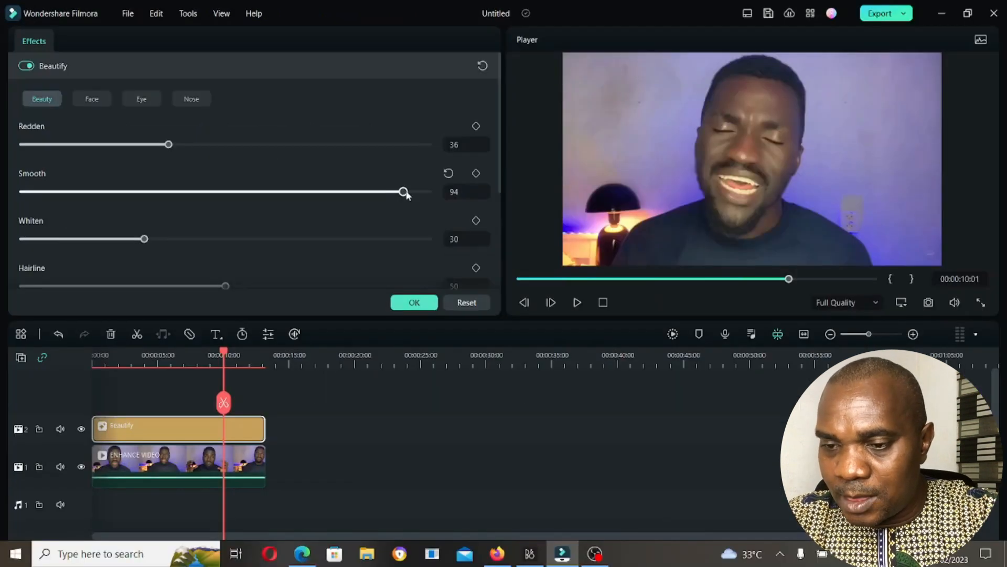
# - Set the Beautify effect's Smooth to 0 and examine the skin in full screen
pyautogui.moveTo(406, 193); pyautogui.dragTo(1, 208)
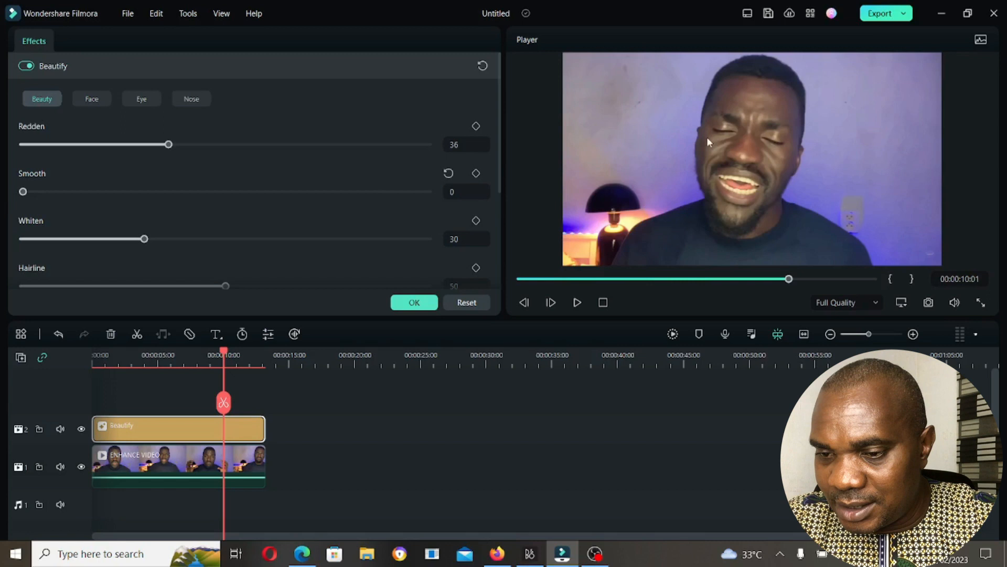
pyautogui.click(980, 303)
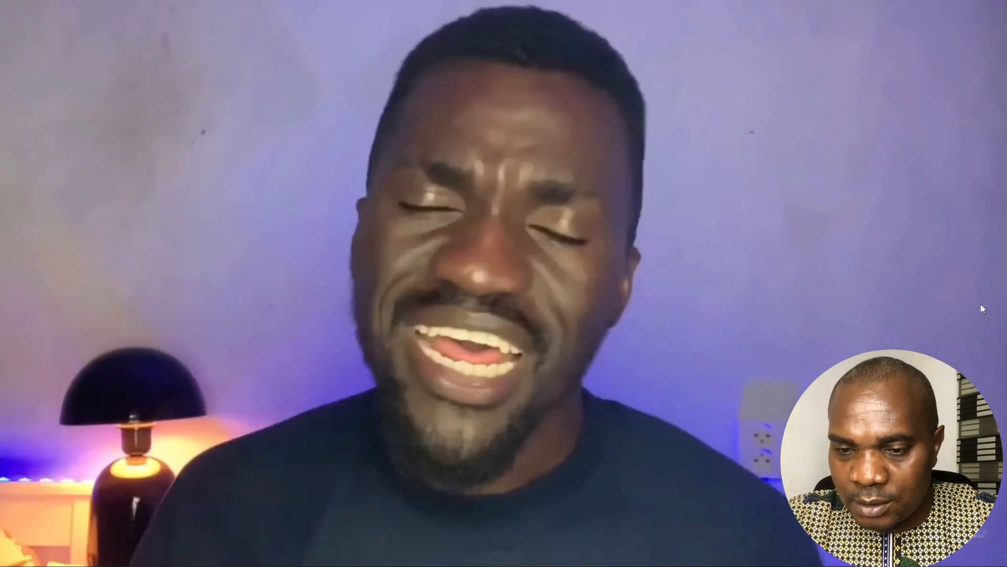
pyautogui.press('Escape')
# - Set the Beautify effect's Smooth to 100 and check the smoothed skin in the full-screen preview
pyautogui.moveTo(24, 192); pyautogui.dragTo(431, 192)
pyautogui.click(980, 303)
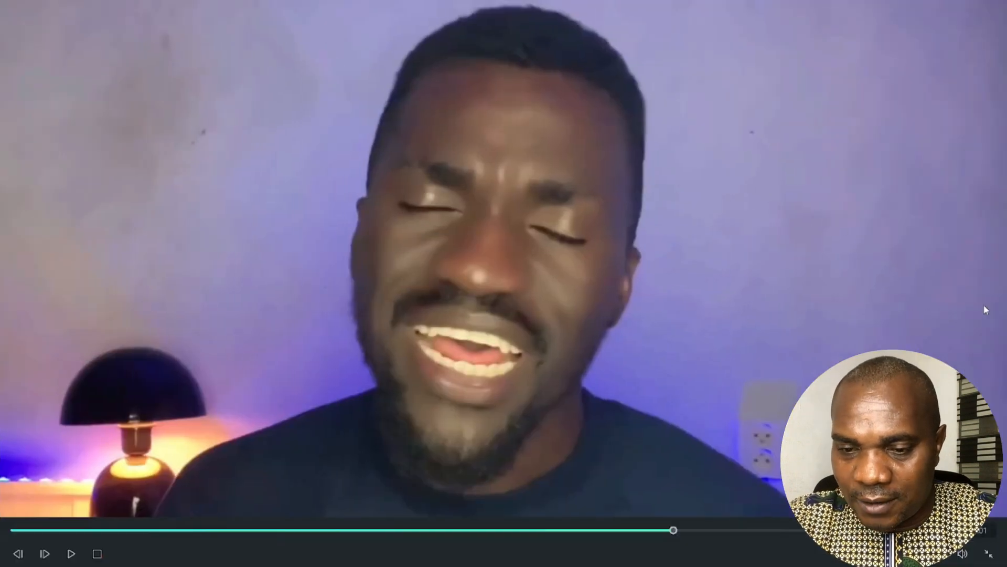
pyautogui.press('Escape')
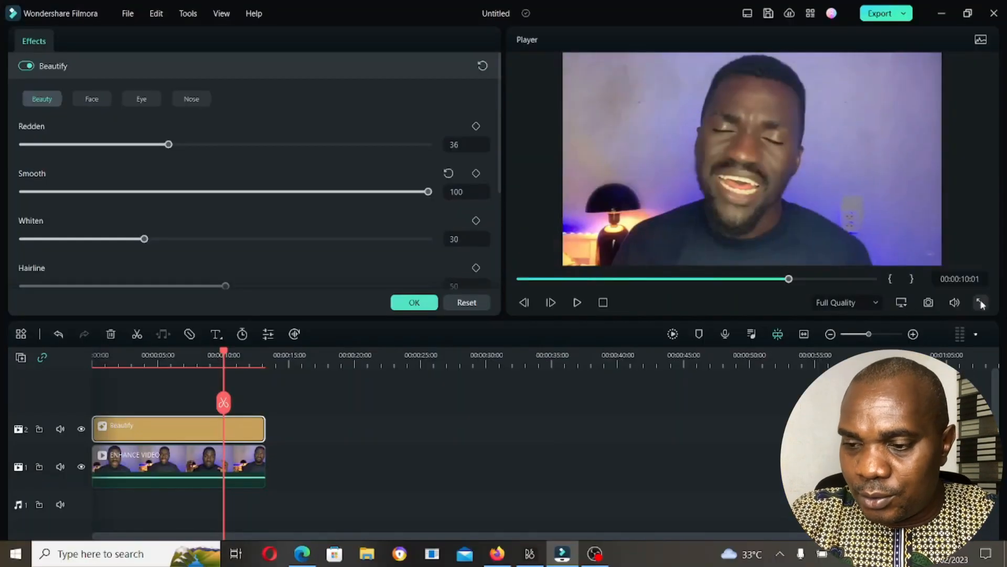
pyautogui.click(980, 303)
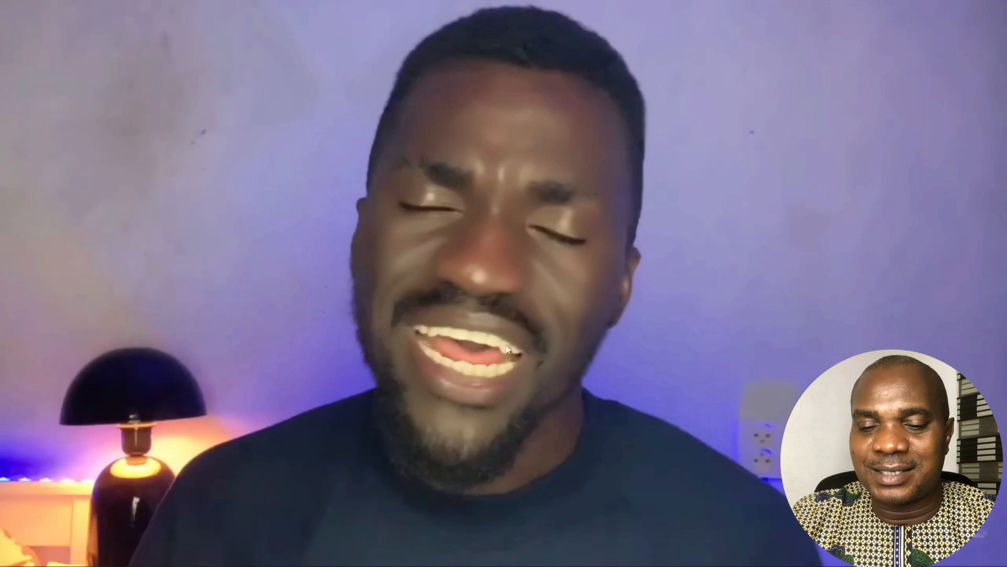
pyautogui.press('Escape')
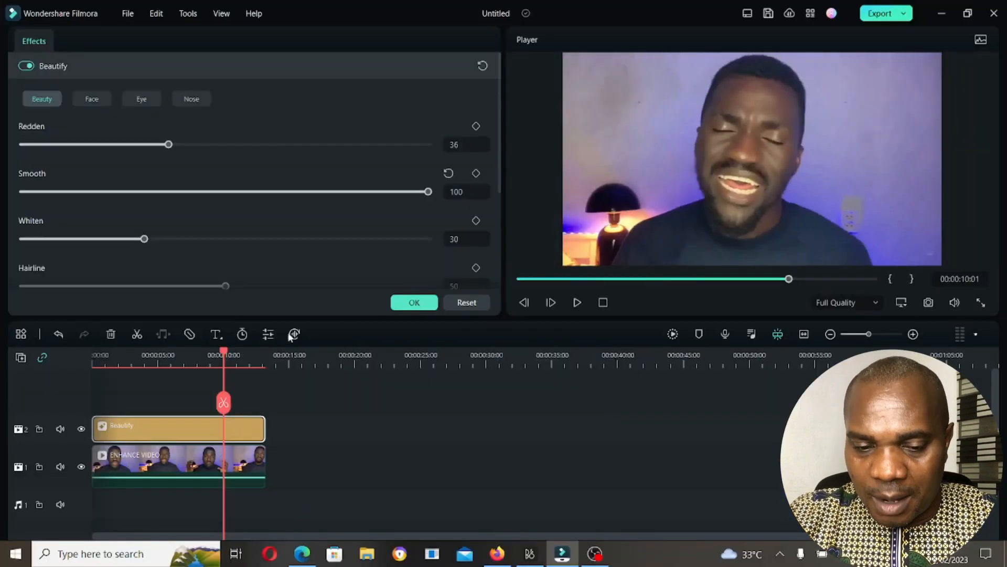
# - Set the Beautify effect's Whiten Teeth to 50 and check the teeth in the full-screen preview
pyautogui.scroll(-2, 228, 213)
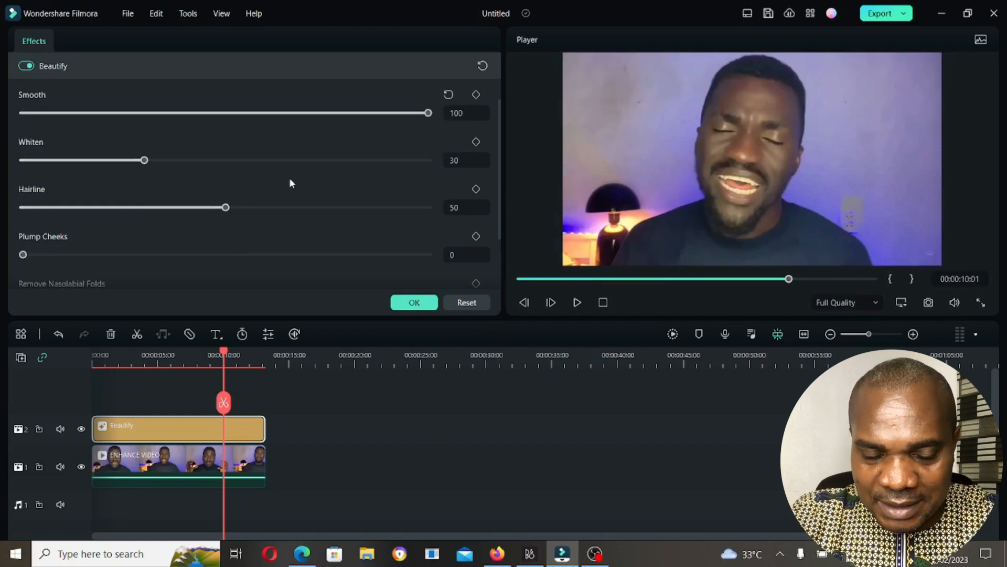
pyautogui.scroll(-2, 288, 179)
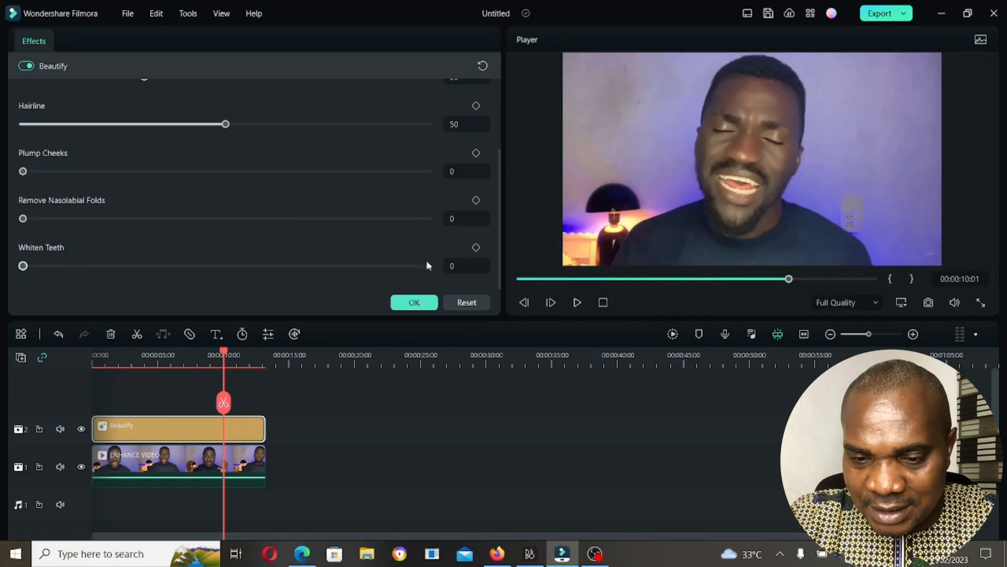
pyautogui.click(455, 266)
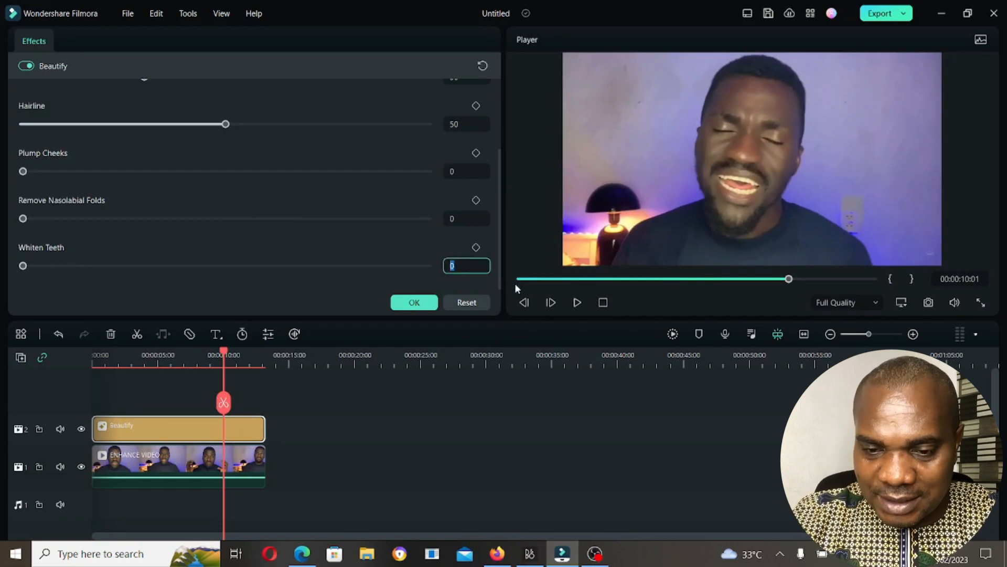
pyautogui.write('50')
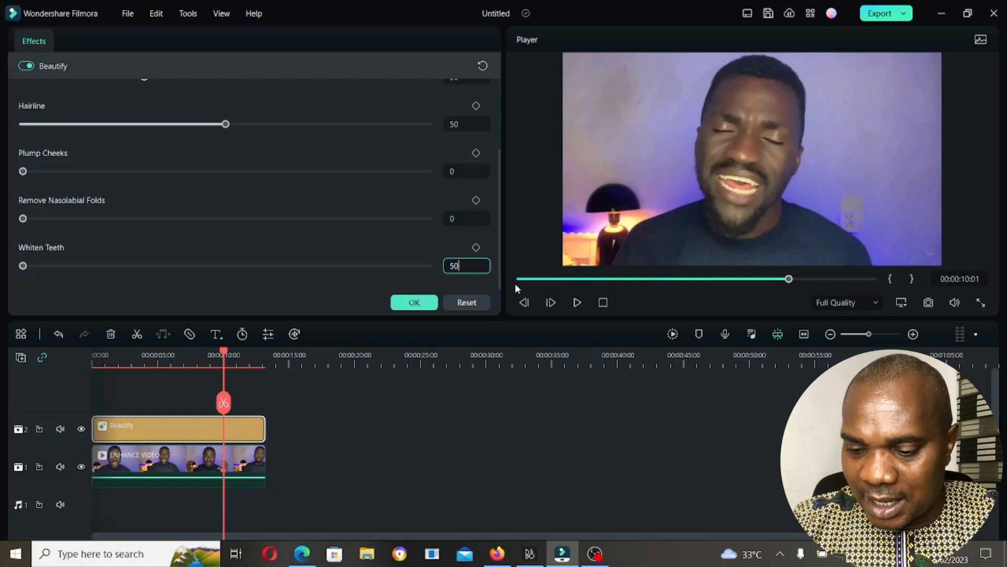
pyautogui.press('Return')
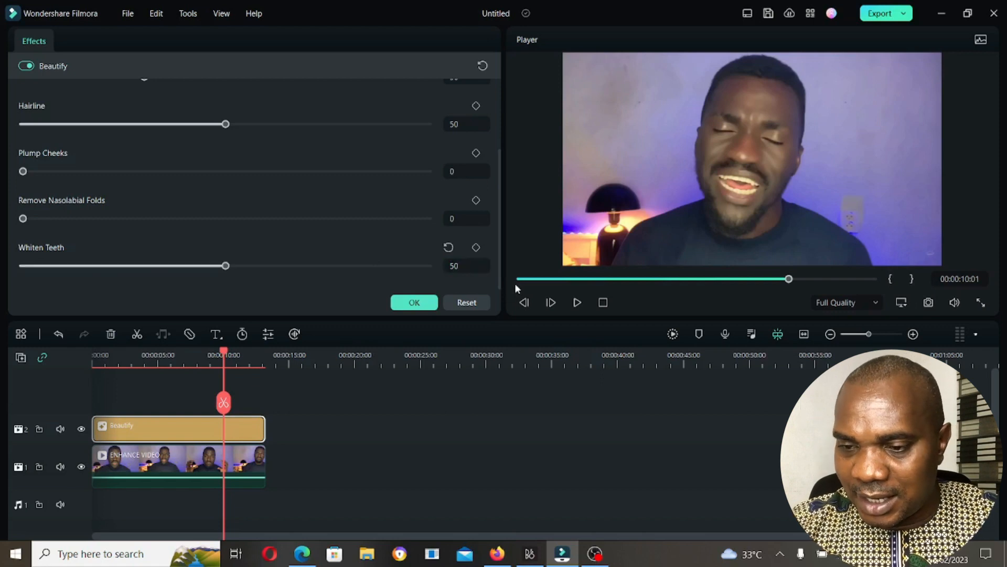
pyautogui.click(982, 305)
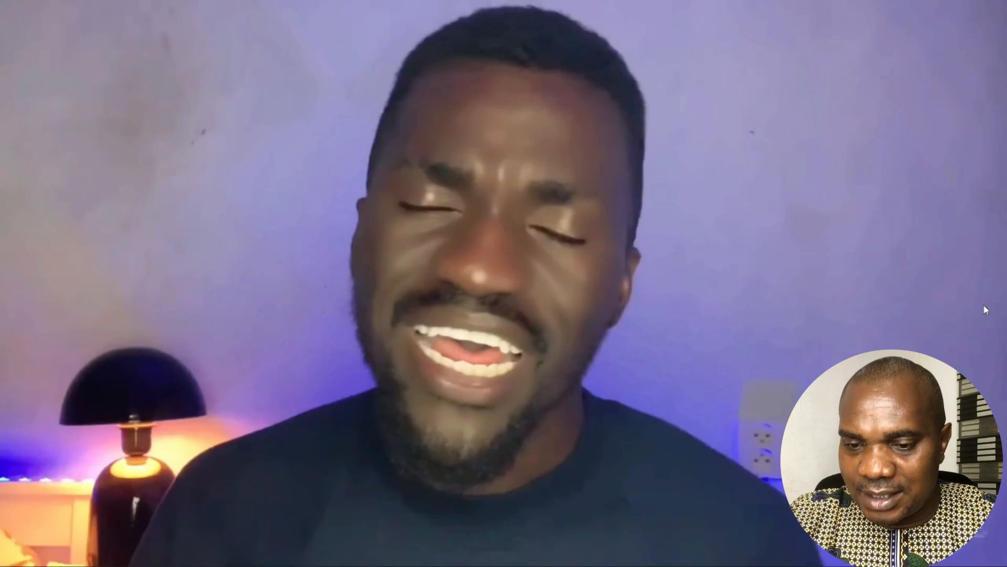
pyautogui.press('Escape')
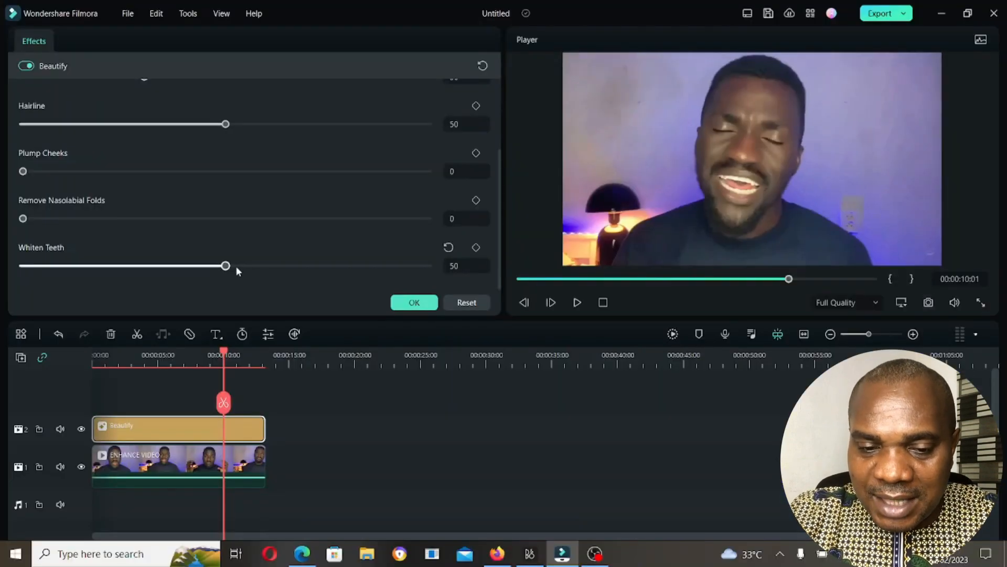
# - Set the Beautify effect's Whiten Teeth to 100 and view the frame in full screen
pyautogui.moveTo(229, 269); pyautogui.dragTo(436, 270)
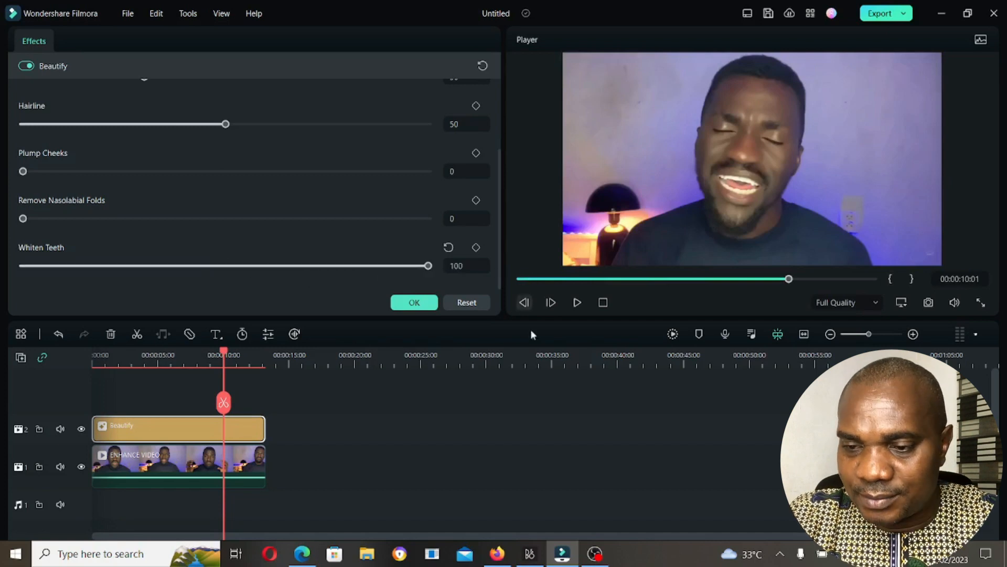
pyautogui.click(981, 302)
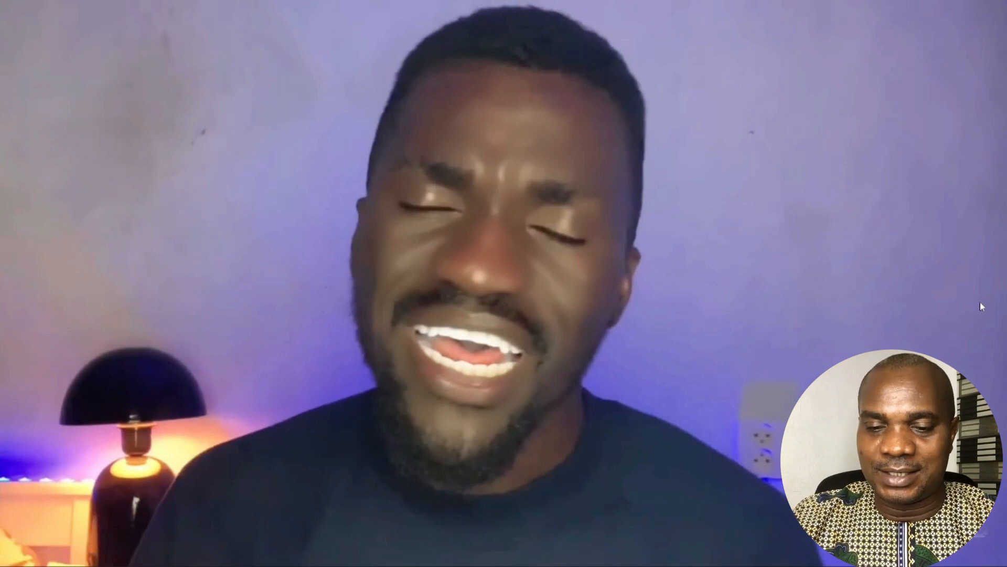
# - Leave the full-screen preview and reset the Beautify effect's Whiten Teeth to its default
pyautogui.press('Escape')
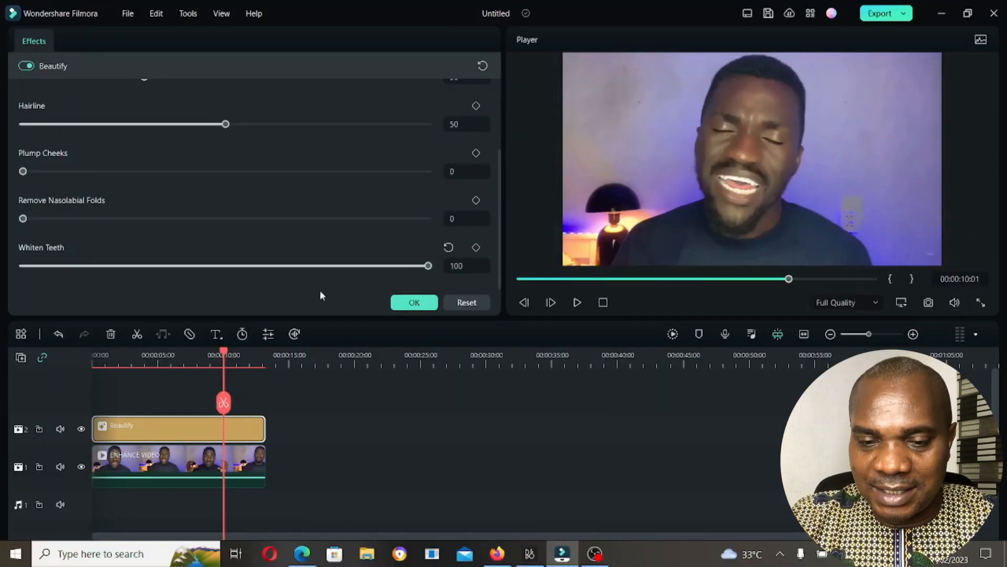
pyautogui.click(448, 248)
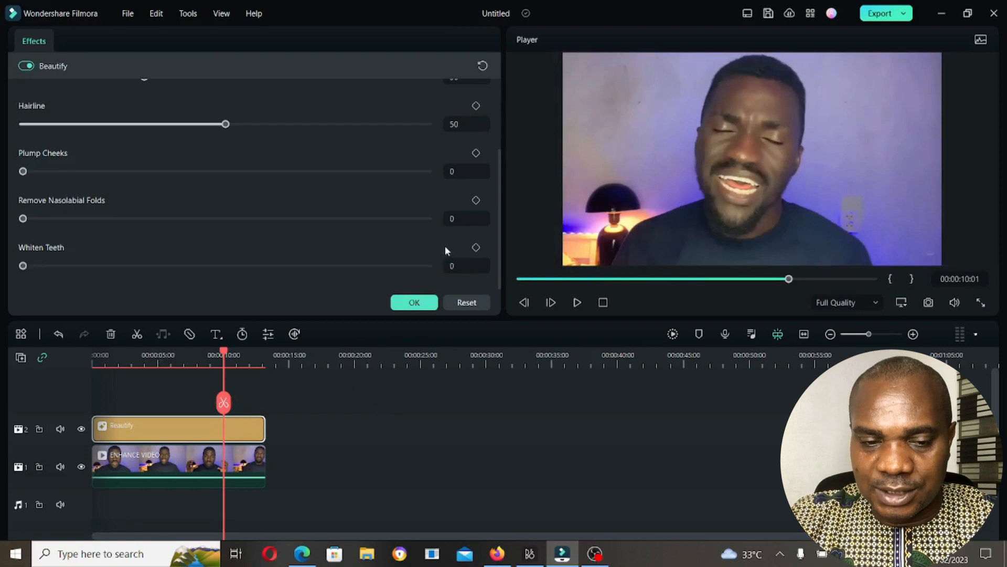
# - Move the playhead to 00:00:05:15 and check the open eyes in the full-screen preview
pyautogui.click(165, 356)
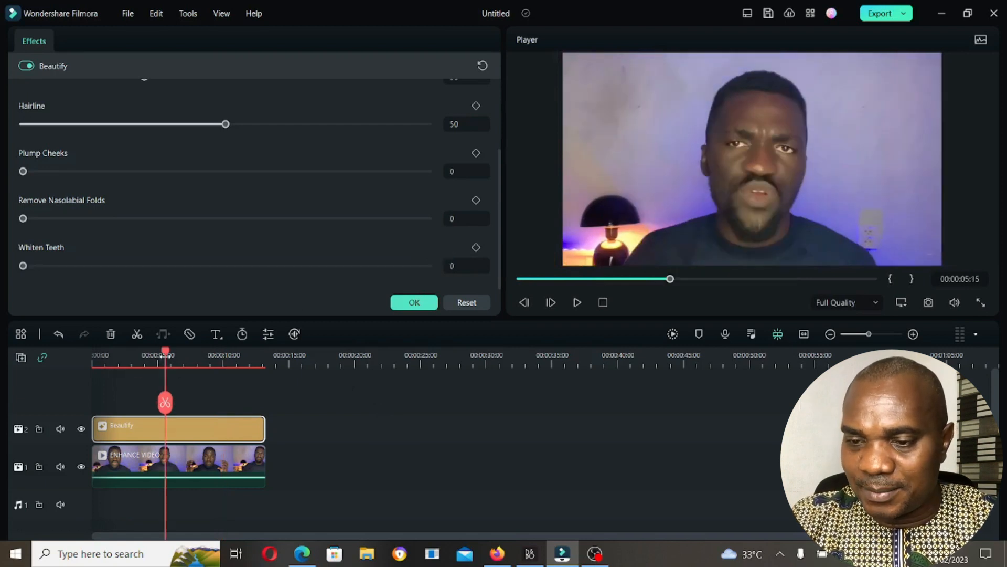
pyautogui.click(981, 302)
pyautogui.press('Escape')
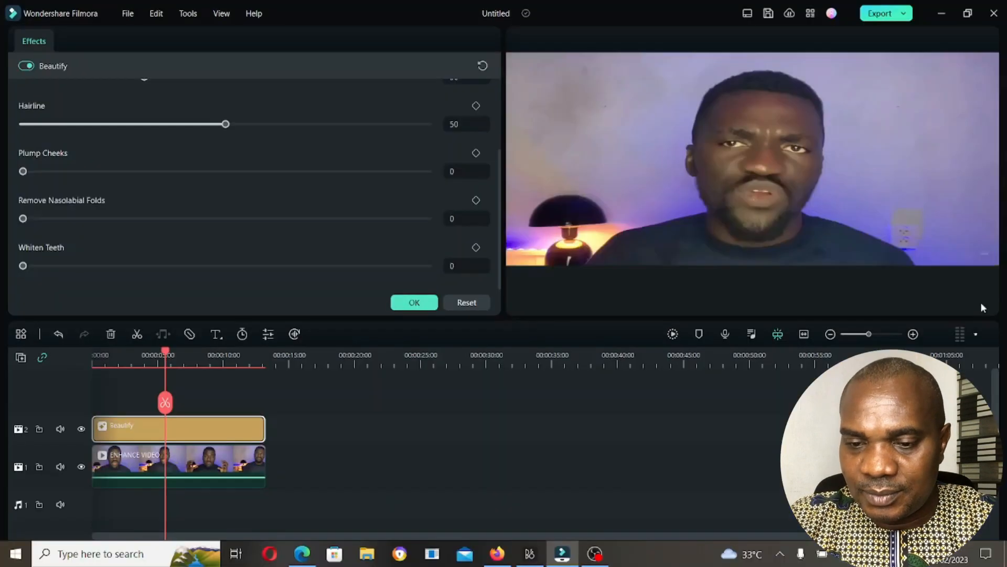
# - Set Brighten Eye to 50 in the Beautify effect's eye settings and check the eyes in full screen
pyautogui.scroll(5, 300, 224)
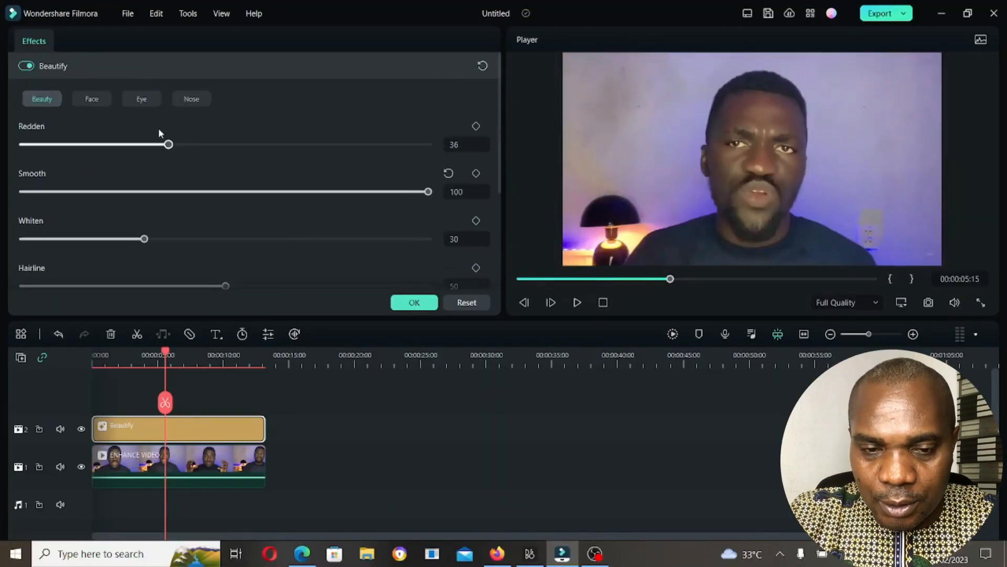
pyautogui.click(143, 103)
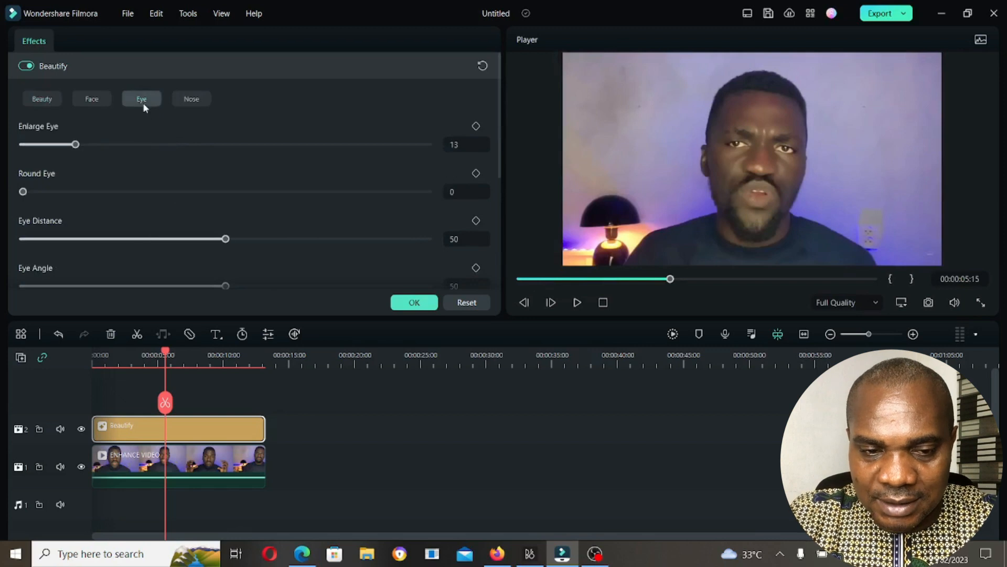
pyautogui.scroll(-5, 182, 188)
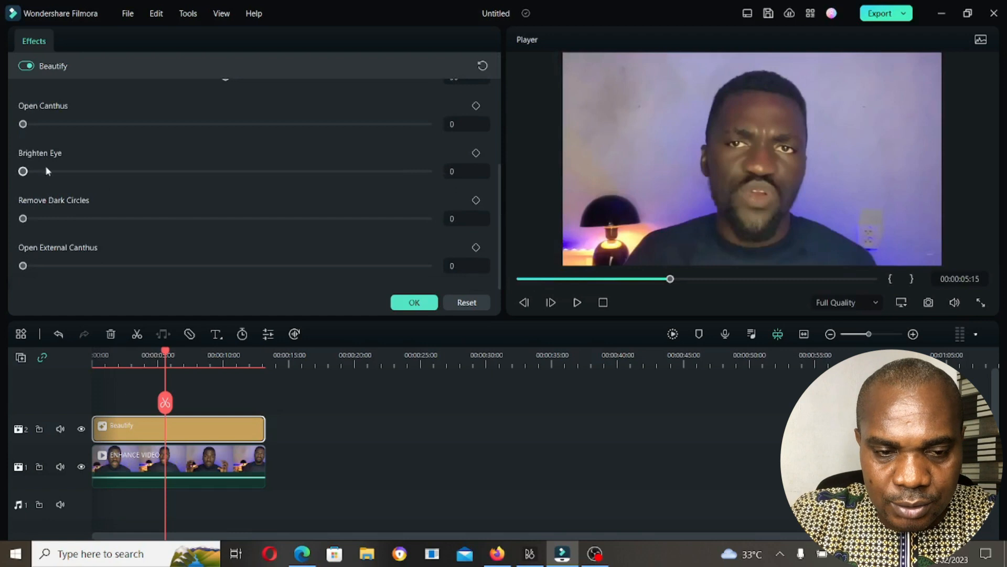
pyautogui.click(468, 176)
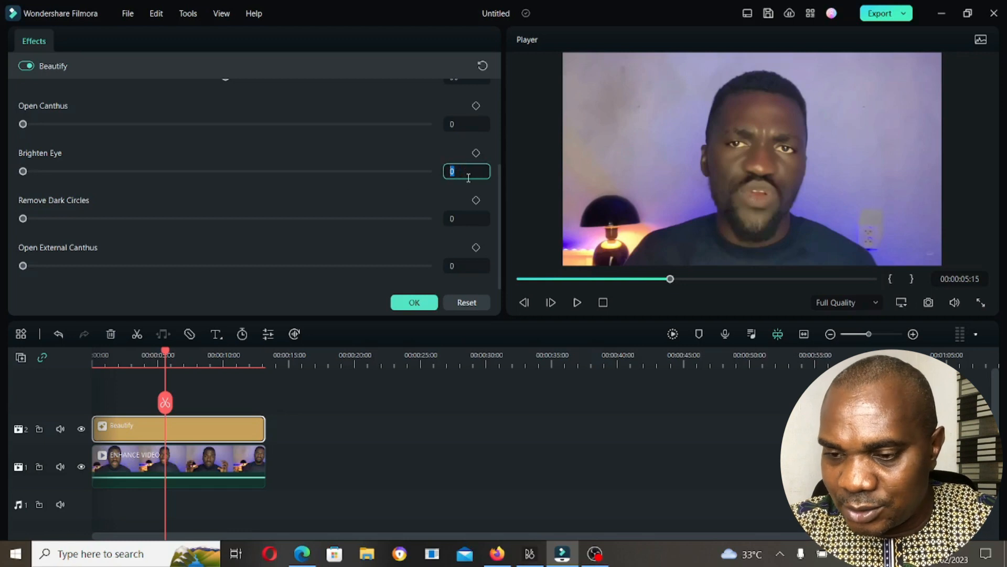
pyautogui.write('50')
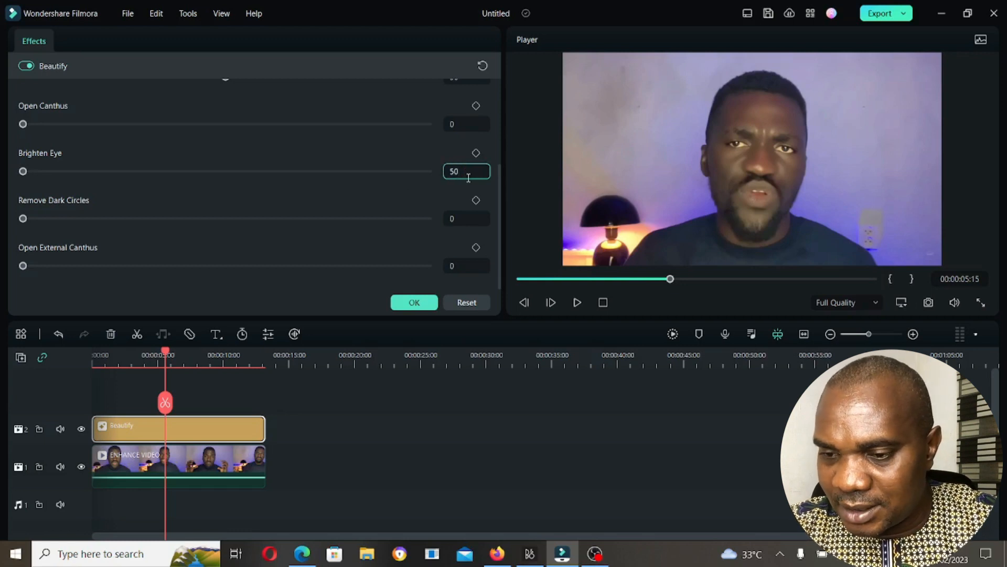
pyautogui.press('Return')
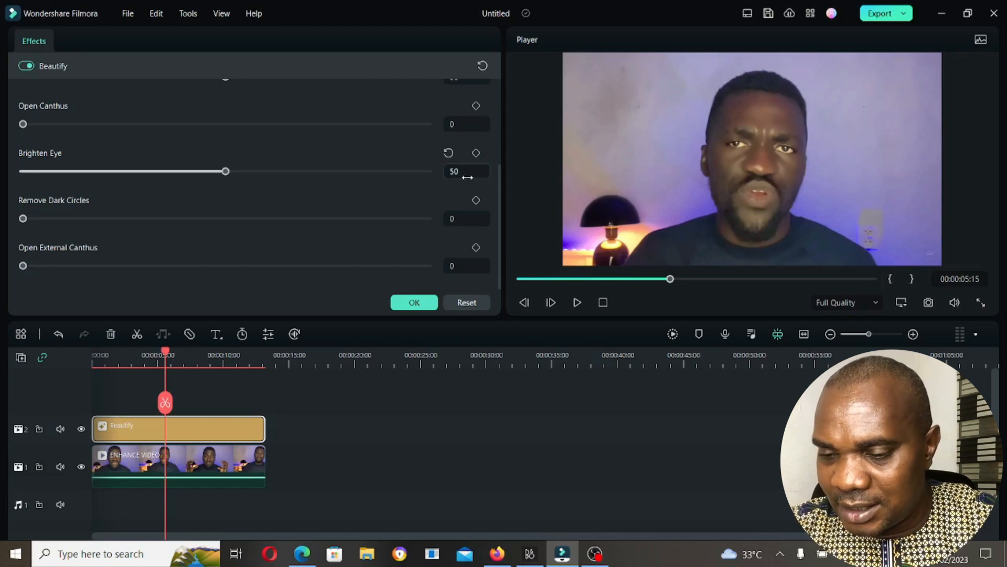
pyautogui.click(981, 302)
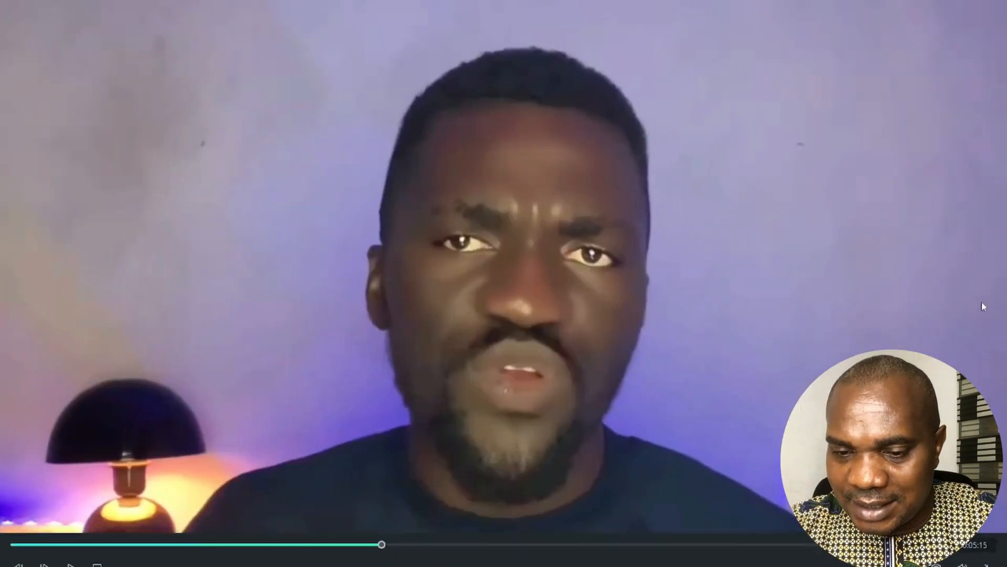
pyautogui.press('Escape')
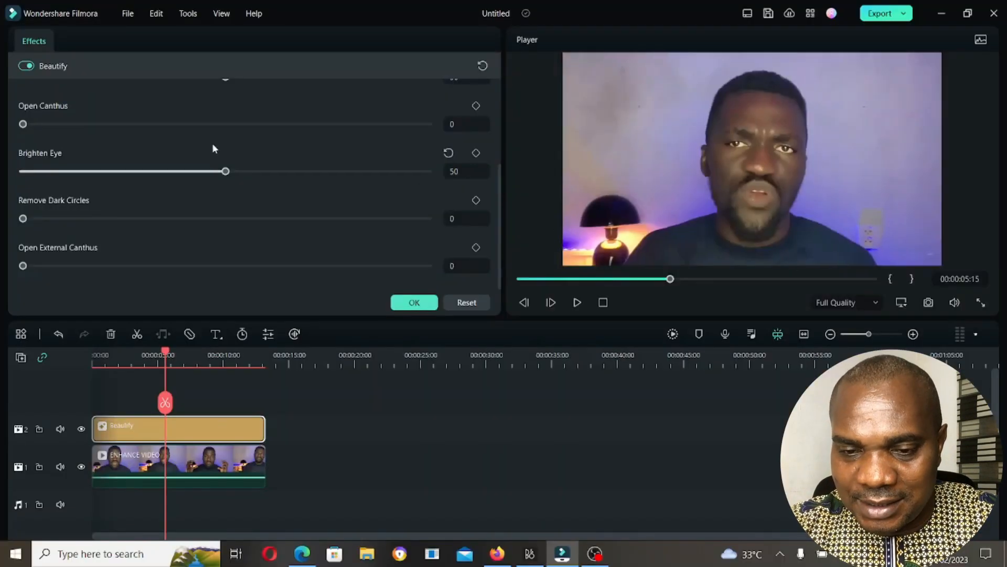
# - Set the Beautify effect's Brighten Eye to 100 and check the eyes in the full-screen preview
pyautogui.moveTo(227, 172); pyautogui.dragTo(472, 170)
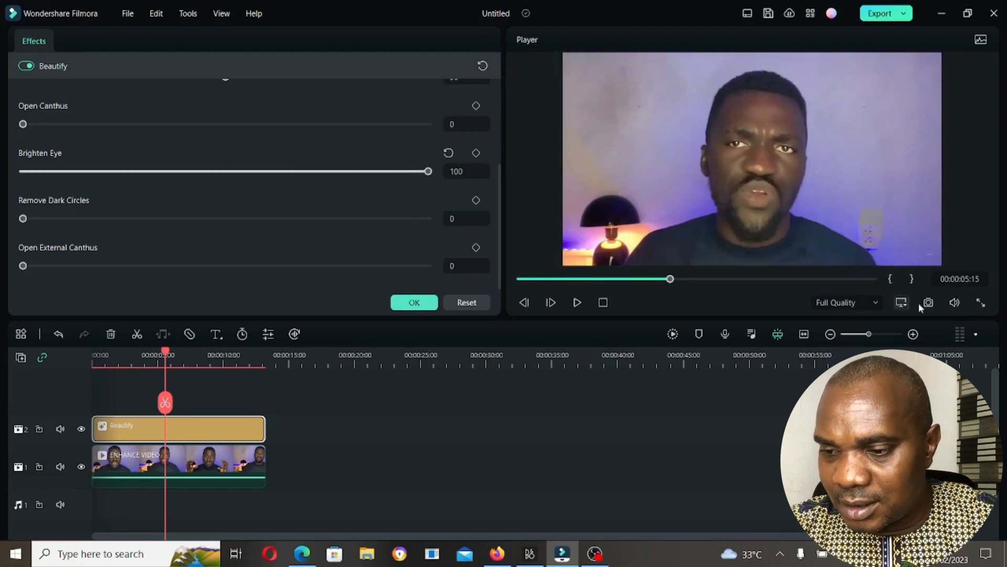
pyautogui.click(982, 303)
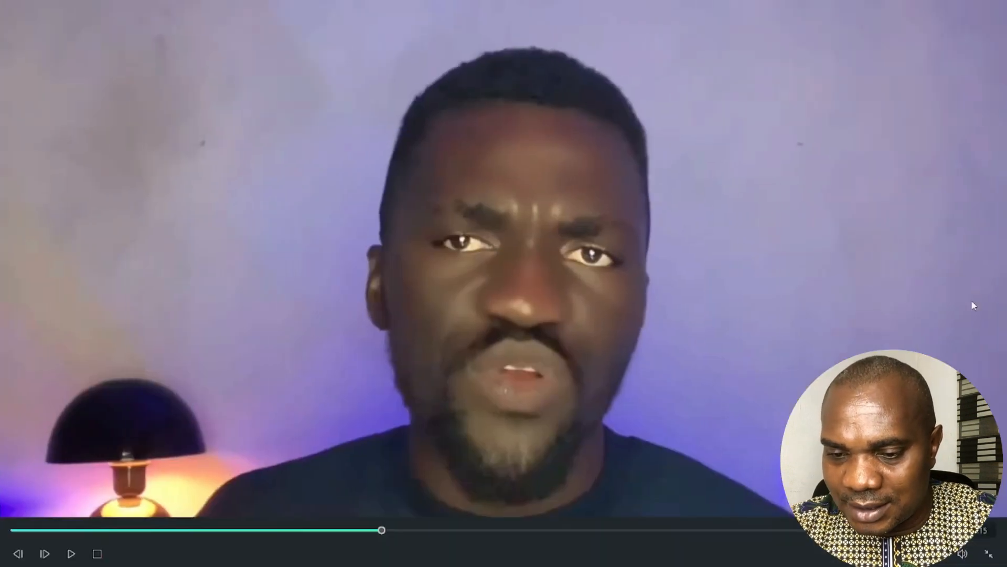
pyautogui.press('Escape')
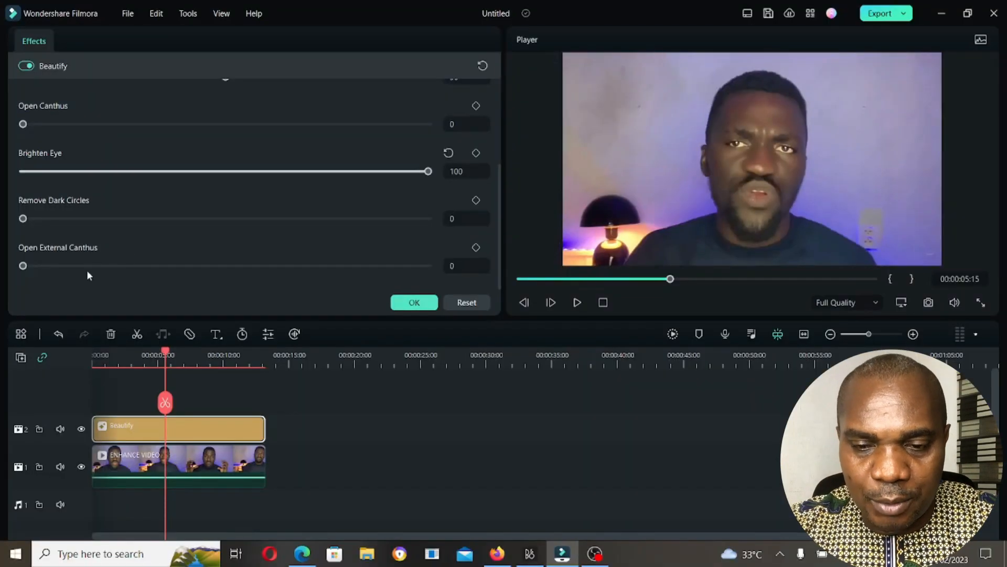
# - Set Whiten Teeth to 100 in the Beautify effect's beauty settings
pyautogui.scroll(2, 175, 179)
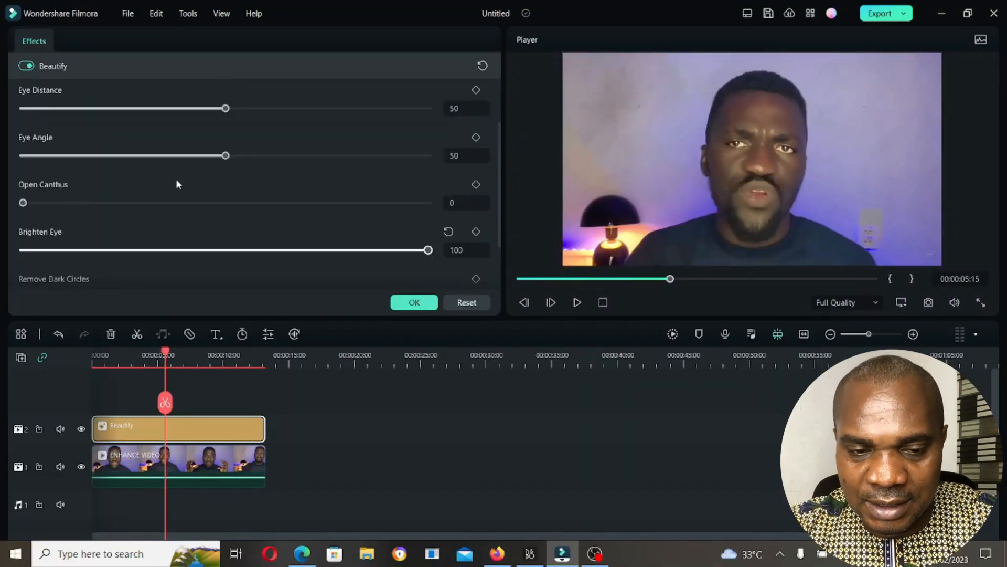
pyautogui.scroll(2, 175, 178)
pyautogui.scroll(2, 146, 131)
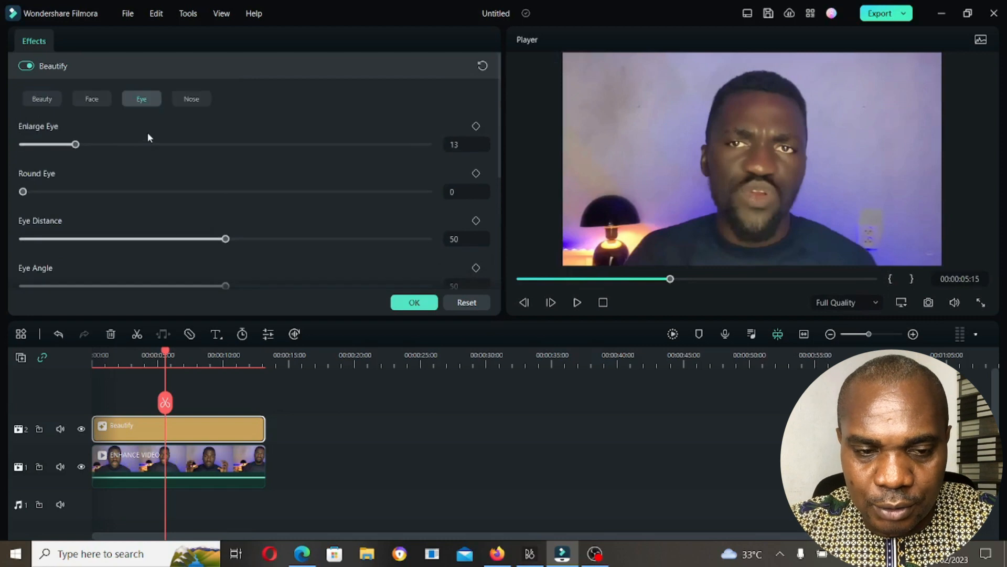
pyautogui.click(48, 100)
pyautogui.scroll(-3, 106, 224)
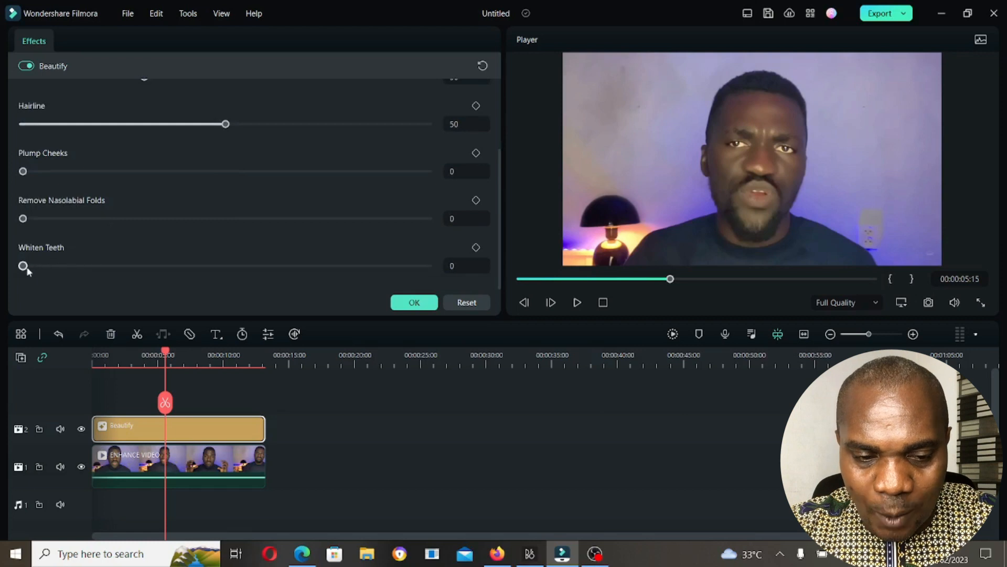
pyautogui.moveTo(23, 266); pyautogui.dragTo(137, 266)
pyautogui.moveTo(271, 270); pyautogui.dragTo(487, 275)
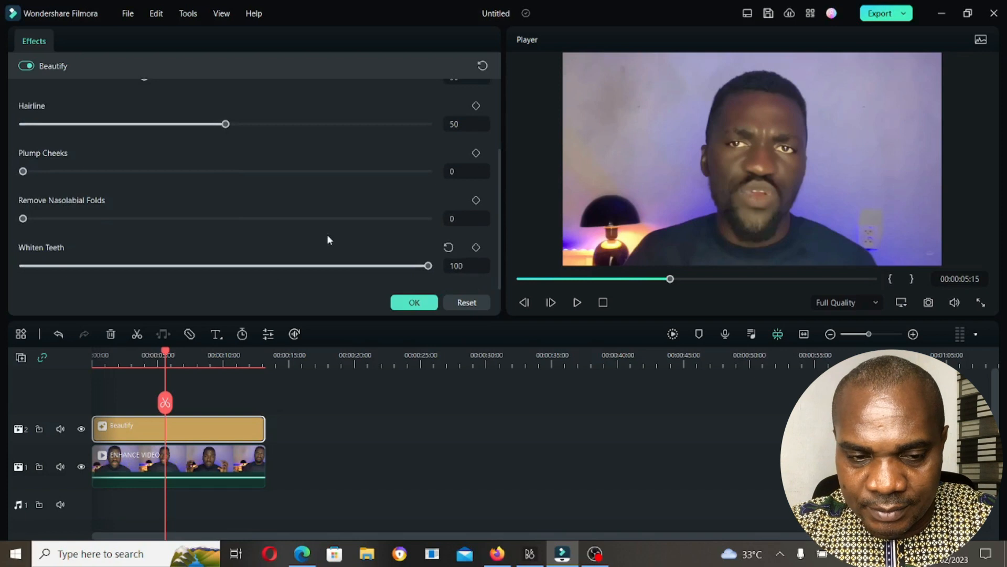
# - Set the Beautify effect's Smooth to 75
pyautogui.scroll(4, 248, 218)
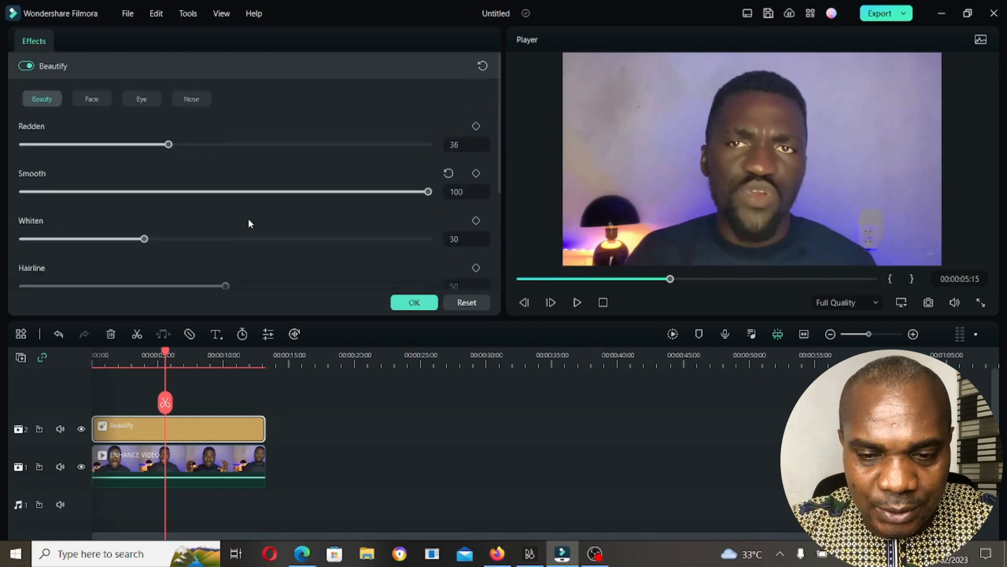
pyautogui.doubleClick(456, 191)
pyautogui.write('75')
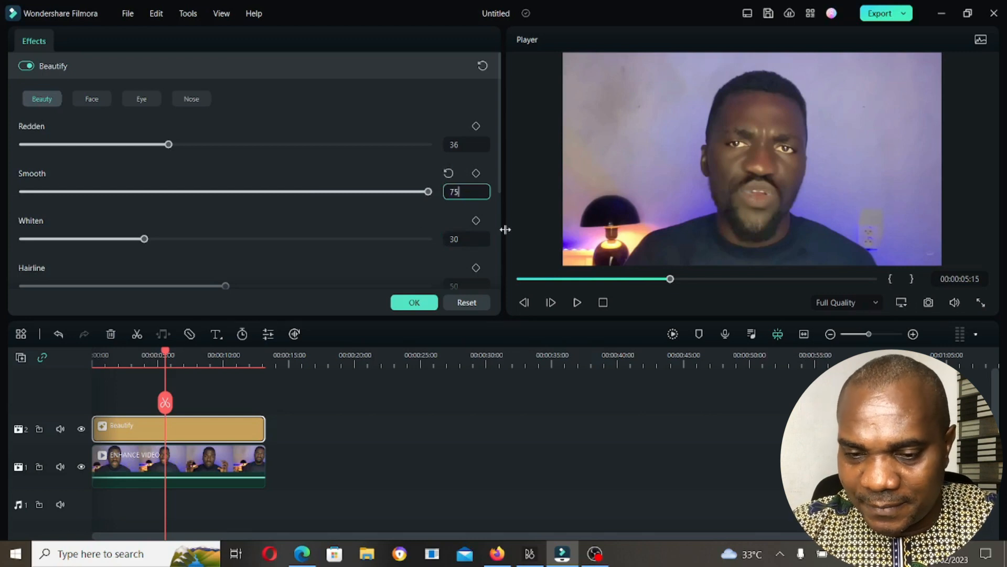
pyautogui.press('Return')
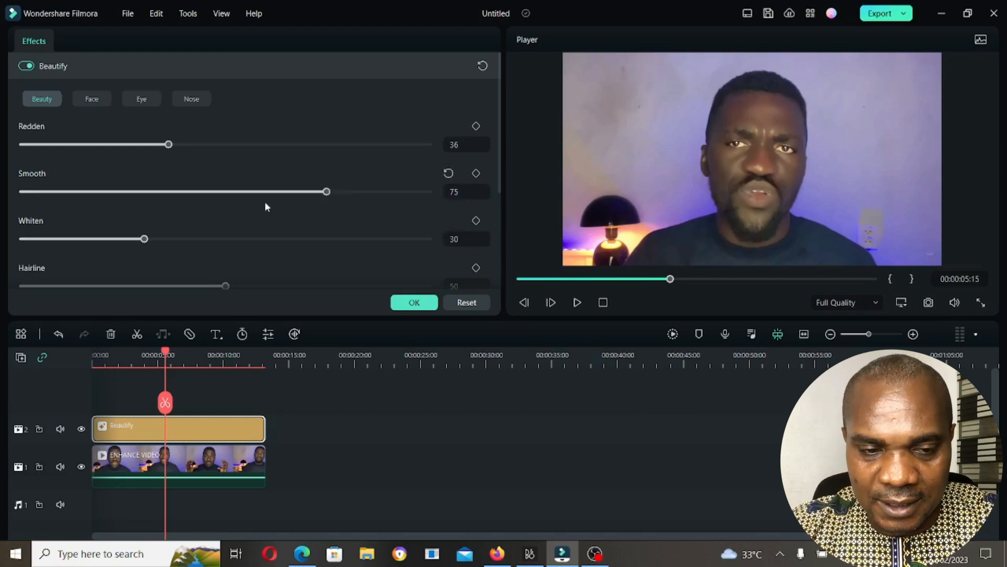
# - Set Shrink Jaw to 0 in the Beautify effect's face settings
pyautogui.scroll(-2, 227, 216)
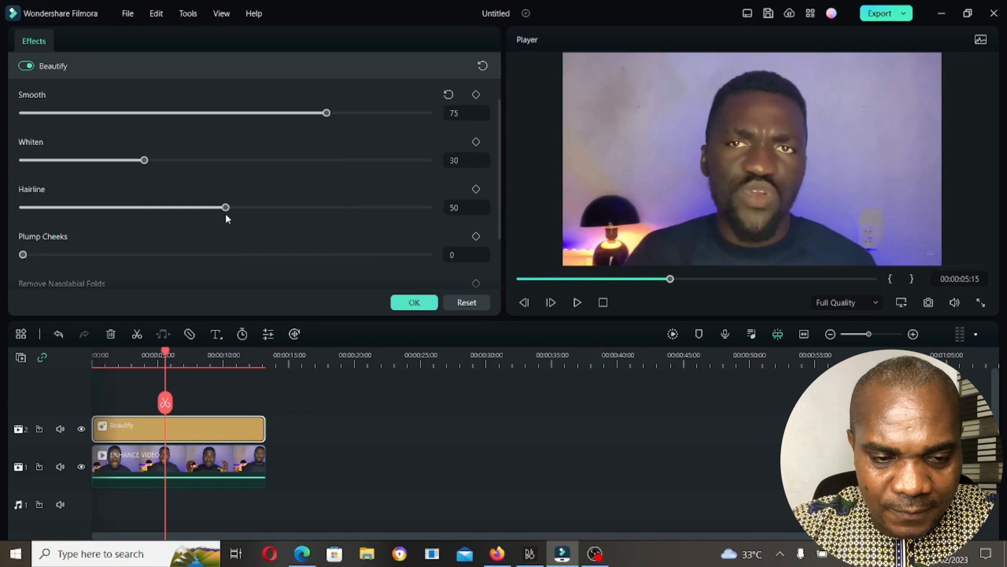
pyautogui.scroll(2, 226, 215)
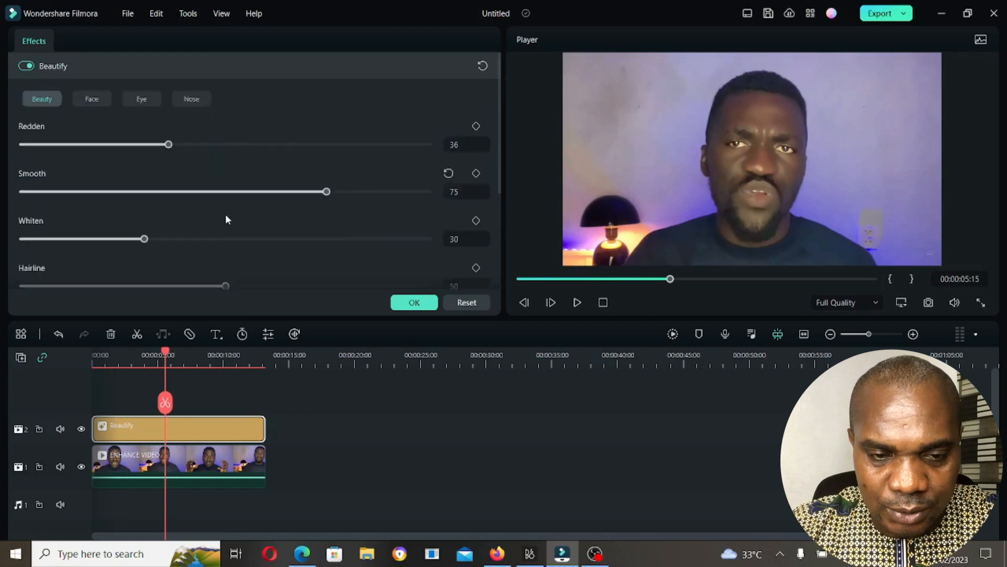
pyautogui.click(96, 101)
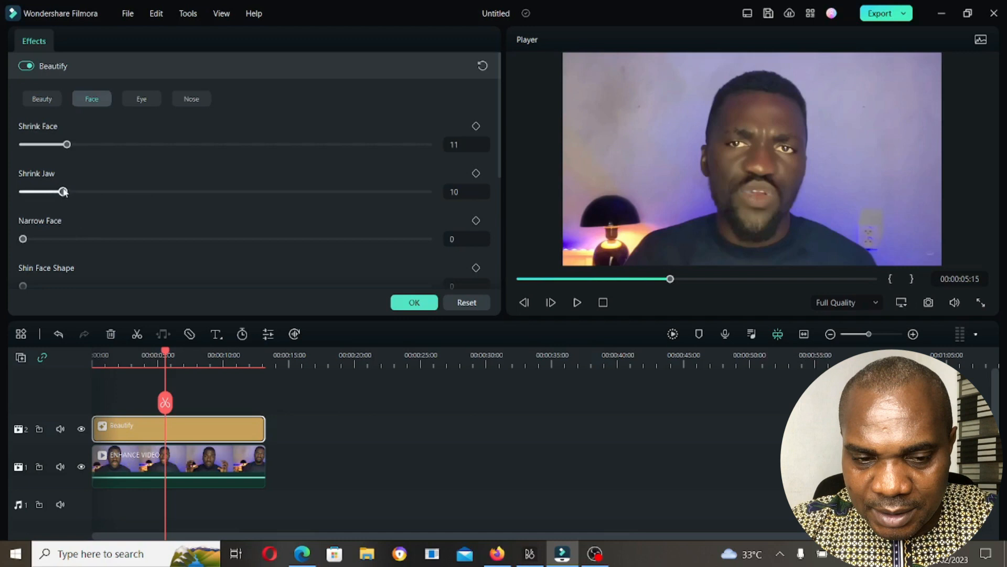
pyautogui.moveTo(64, 193); pyautogui.dragTo(17, 169)
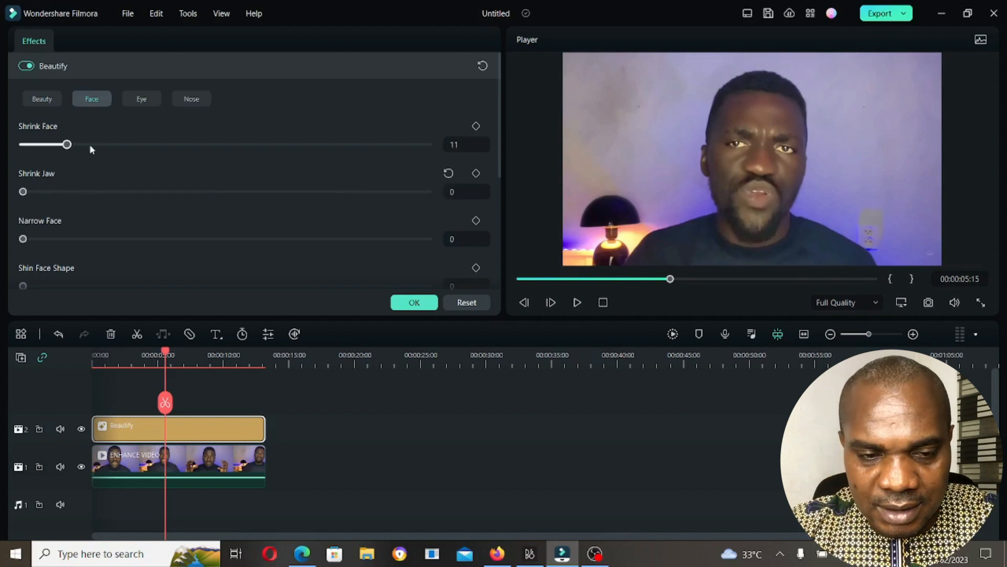
# - Try Shrink Face at 100 in the full-screen preview and reset it to its default
pyautogui.moveTo(70, 149); pyautogui.dragTo(499, 147)
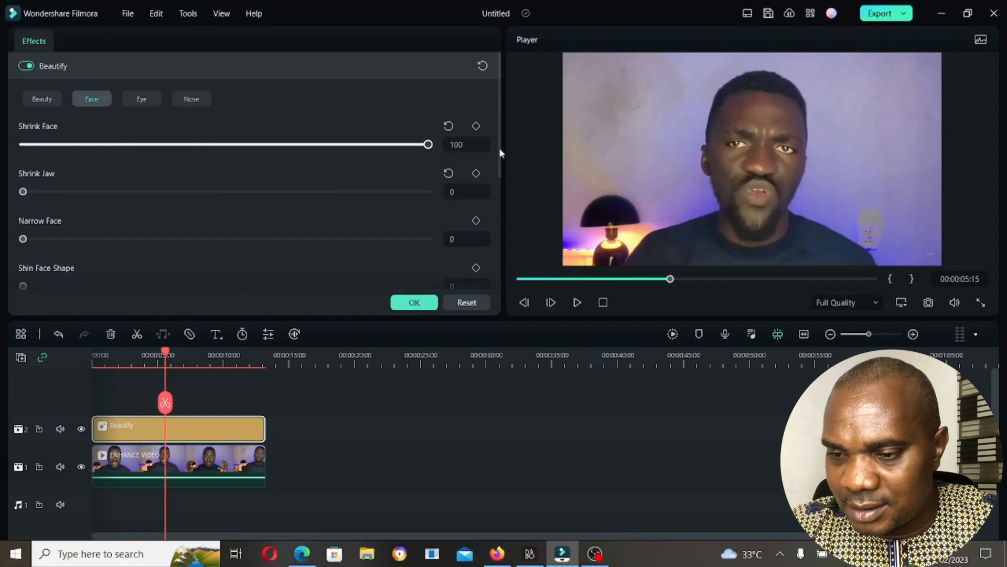
pyautogui.click(981, 304)
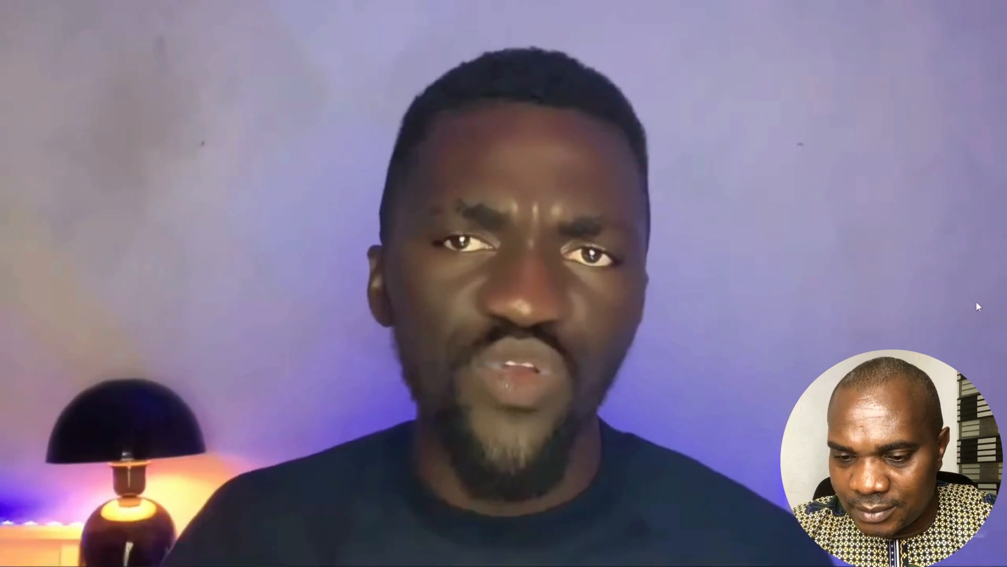
pyautogui.press('Escape')
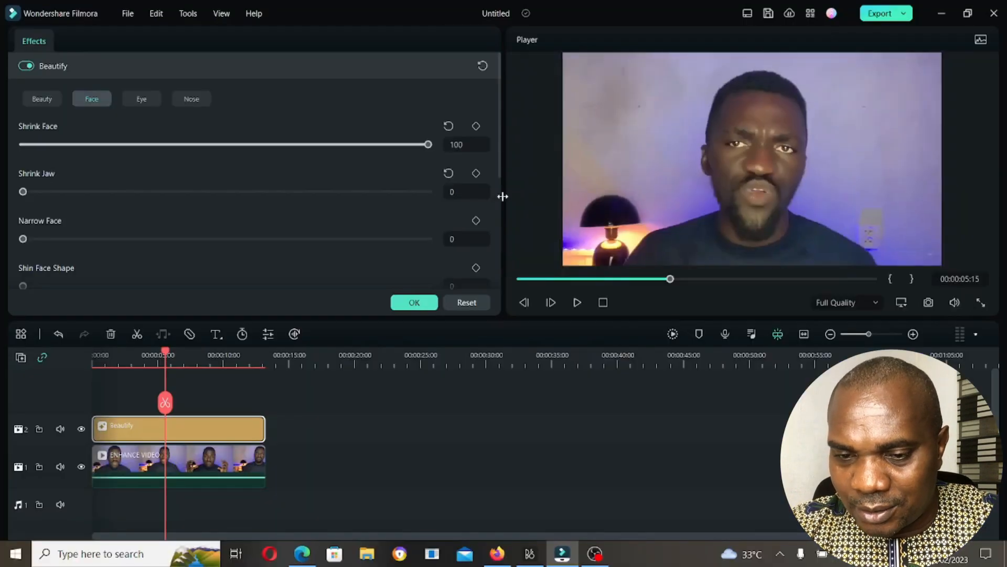
pyautogui.moveTo(429, 145); pyautogui.dragTo(3, 144)
pyautogui.click(448, 126)
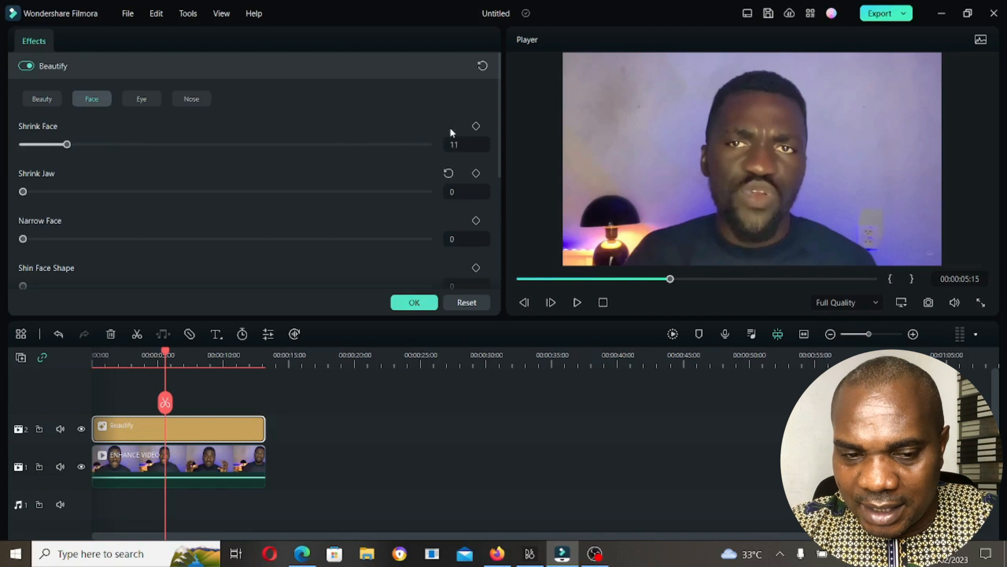
# - Return Narrow Face to 0 and apply the Beautify effect's settings
pyautogui.scroll(-1, 269, 208)
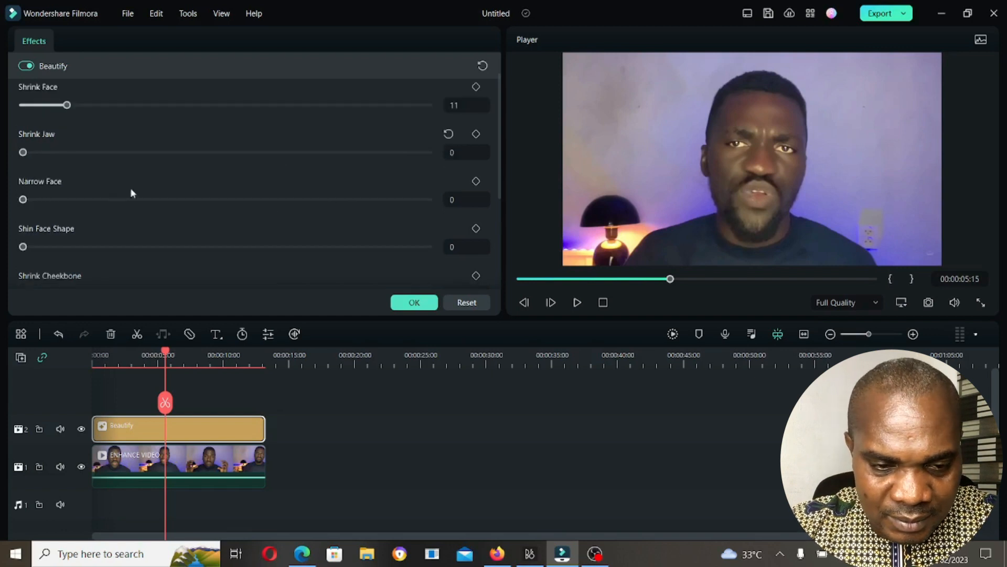
pyautogui.moveTo(116, 201); pyautogui.dragTo(4, 211)
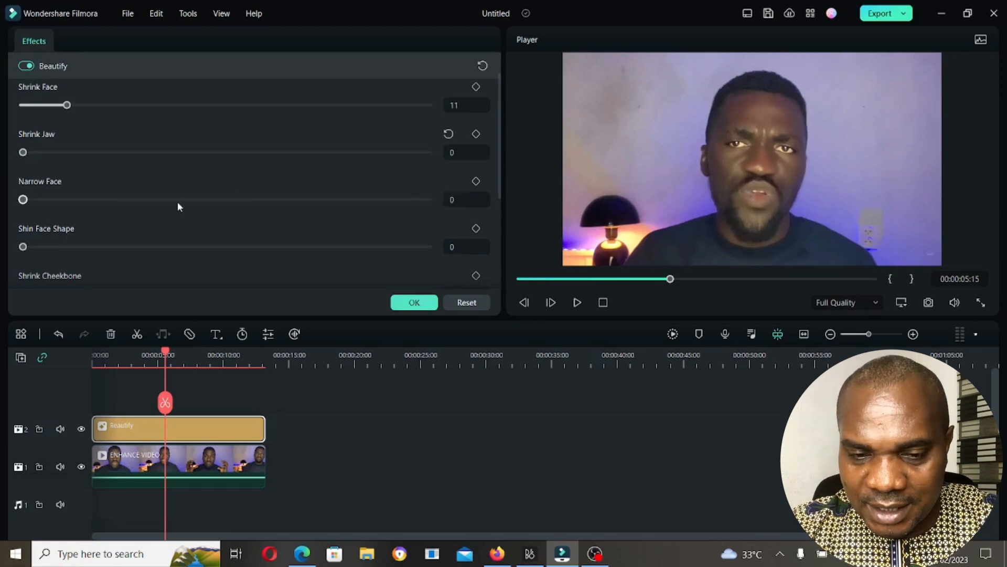
pyautogui.scroll(-3, 178, 203)
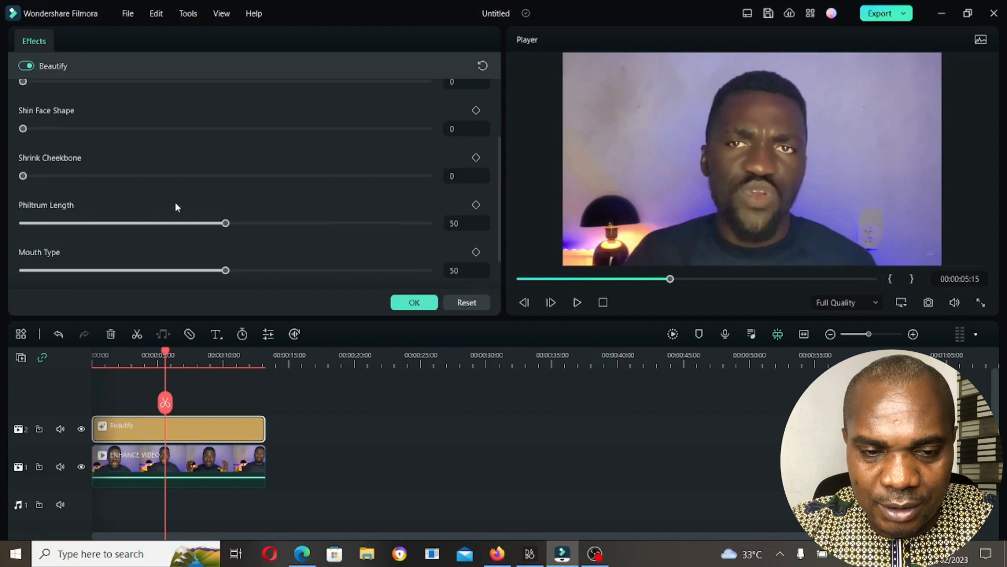
pyautogui.scroll(4, 175, 202)
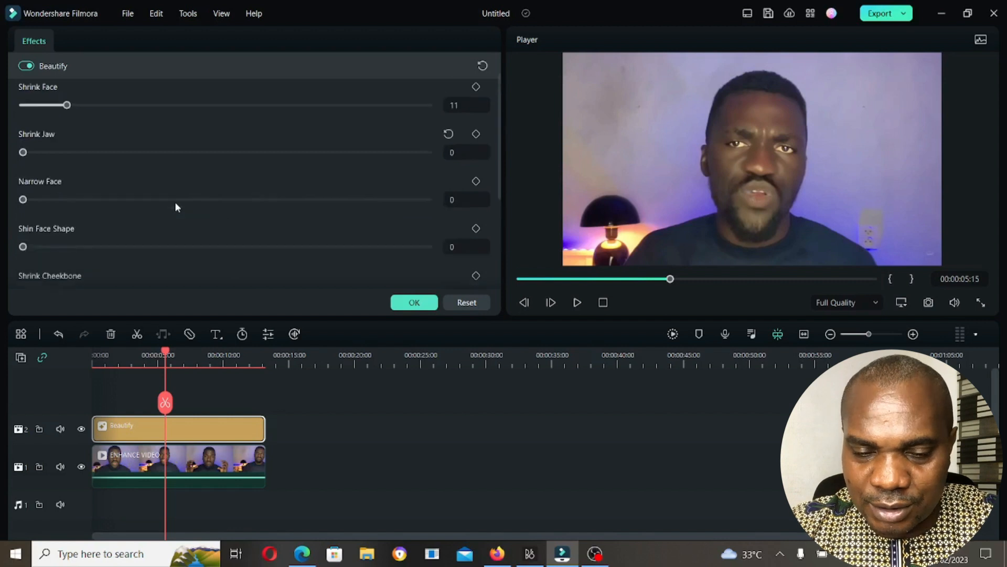
pyautogui.click(410, 300)
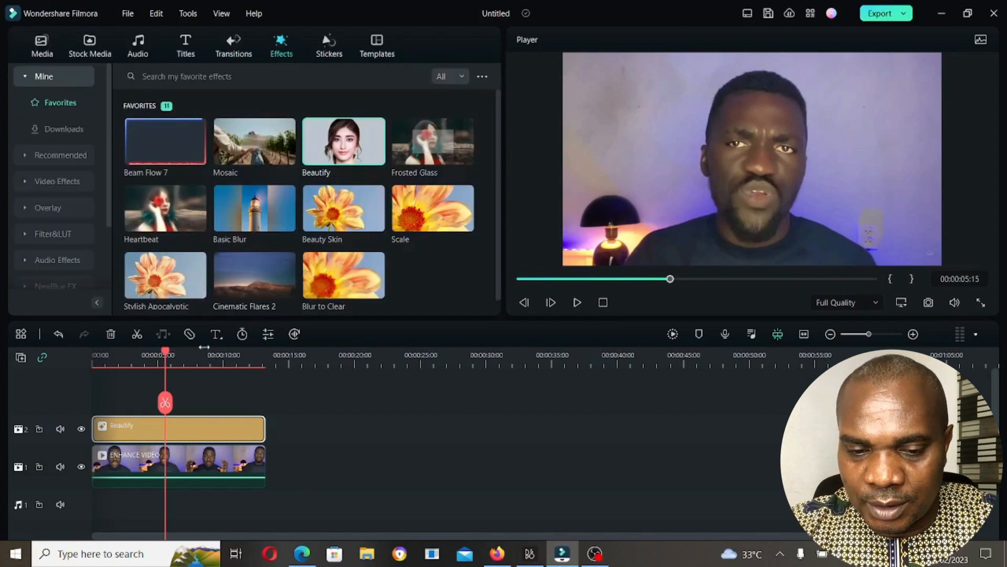
# - Review the applied Beautify effect's beauty, face and eye settings, including Smooth, Whiten Teeth and Brighten Eye, and confirm them
pyautogui.doubleClick(193, 431)
pyautogui.scroll(-2, 239, 248)
pyautogui.scroll(2, 236, 246)
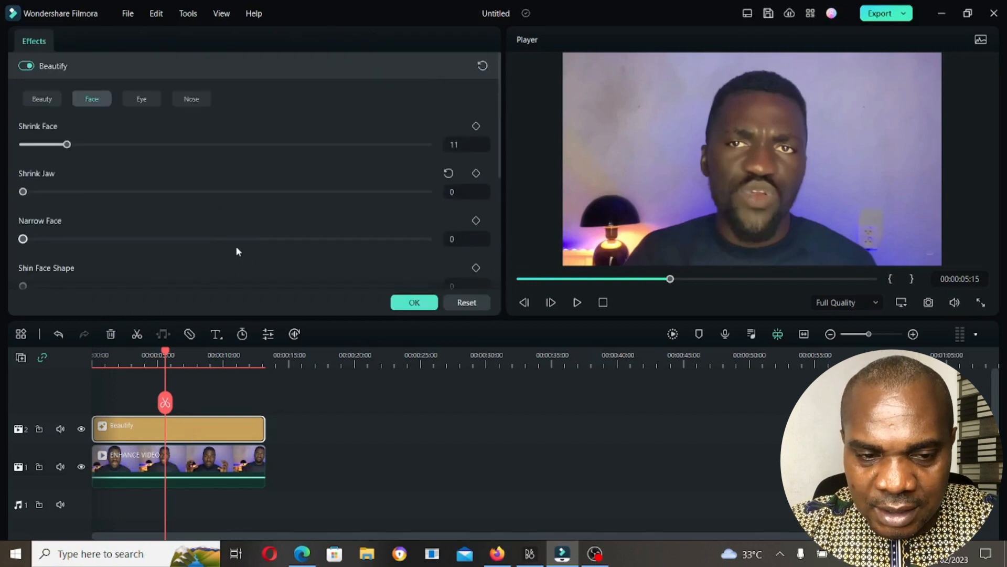
pyautogui.click(42, 102)
pyautogui.scroll(-2, 321, 210)
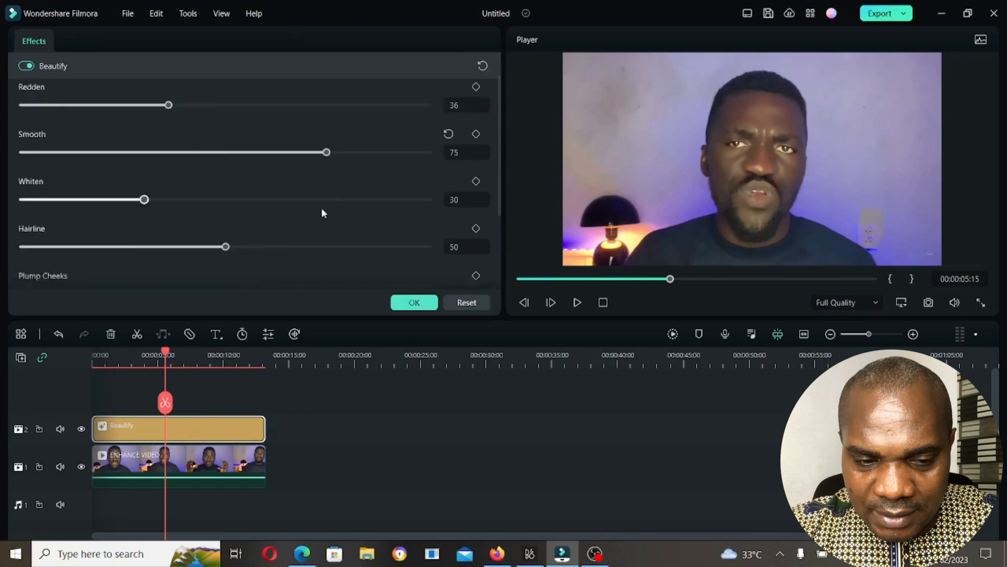
pyautogui.scroll(-3, 322, 212)
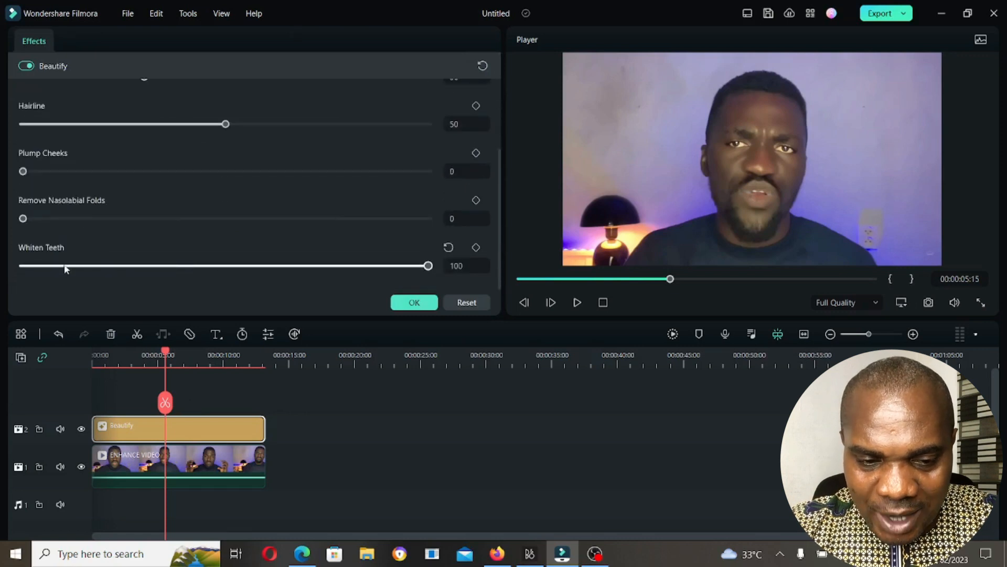
pyautogui.scroll(5, 74, 236)
pyautogui.click(142, 98)
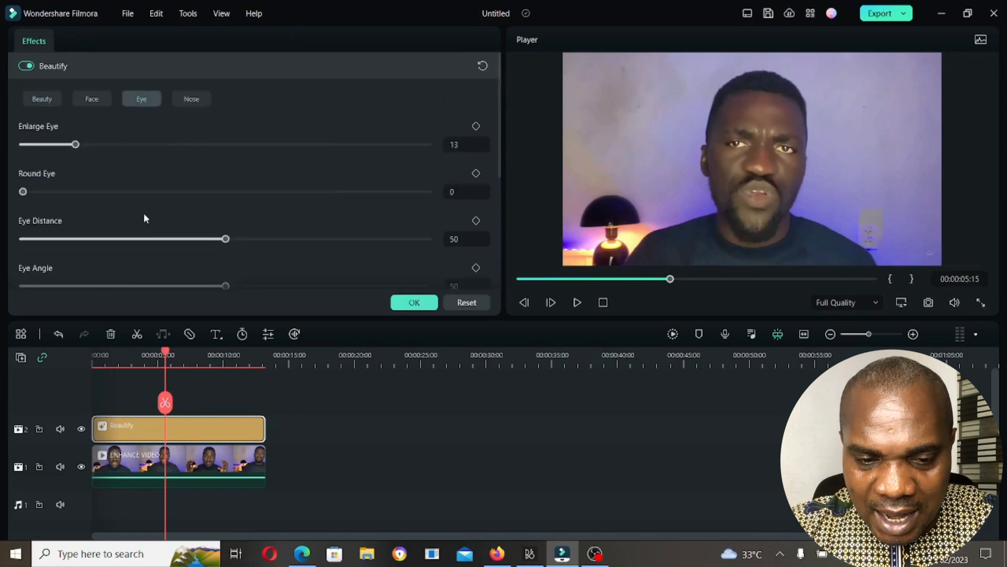
pyautogui.scroll(-4, 145, 218)
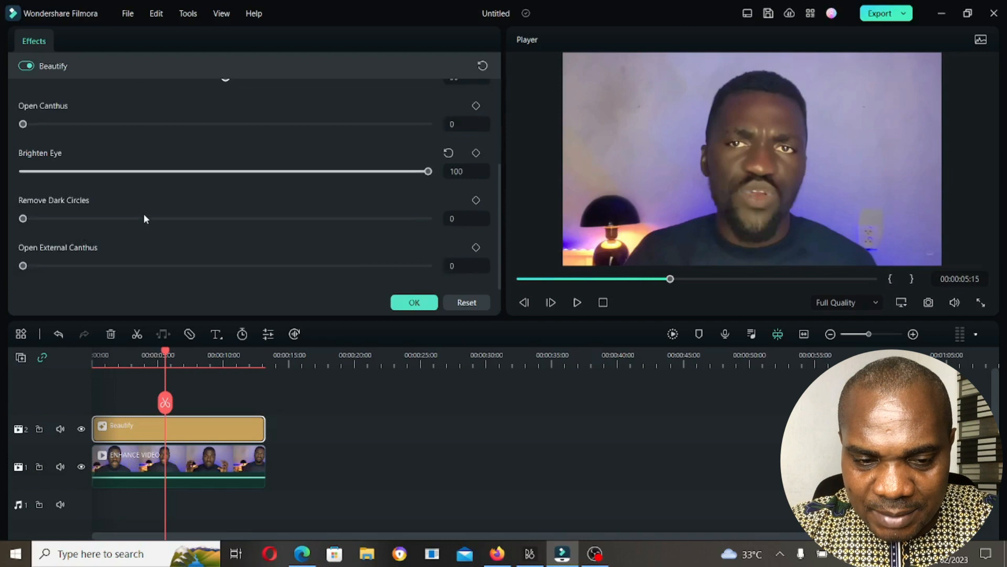
pyautogui.click(414, 302)
# - Play the enhanced clip from the beginning of the timeline in the full-screen preview and return to the editor
pyautogui.moveTo(165, 351); pyautogui.dragTo(3, 351)
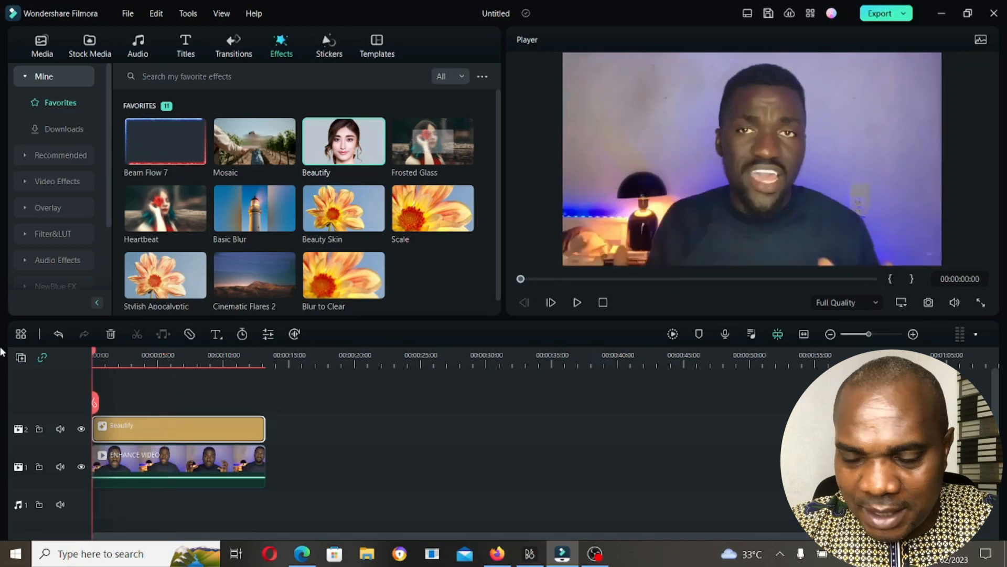
pyautogui.click(981, 302)
pyautogui.press('space')
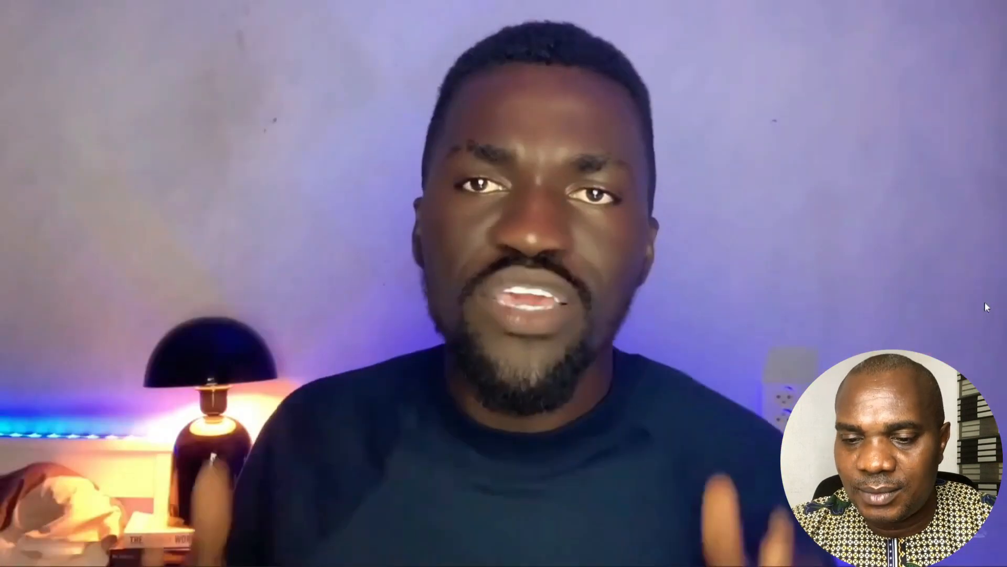
pyautogui.press('Escape')
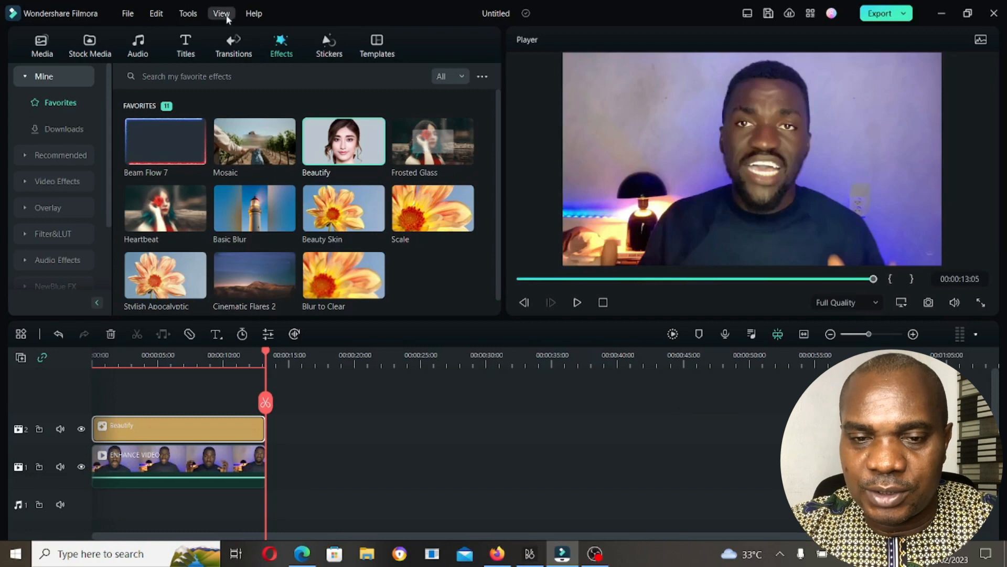
# - Export the project locally as an MP4 video named WHITEN TEETH
pyautogui.click(877, 15)
pyautogui.moveTo(629, 117); pyautogui.dragTo(542, 115)
pyautogui.moveTo(646, 113); pyautogui.dragTo(502, 127)
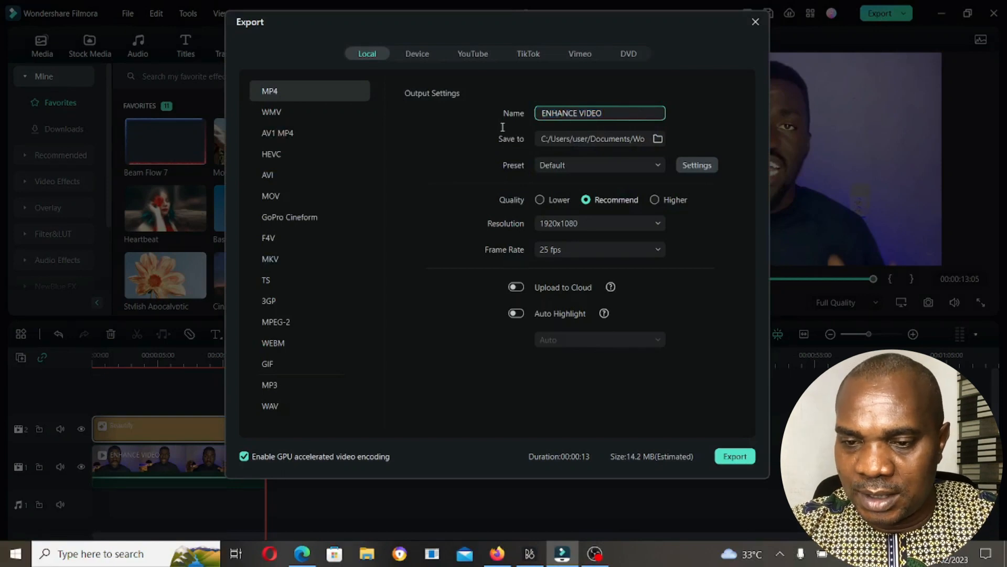
pyautogui.hotkey('ctrl', 'a')
pyautogui.write('WHITEN T')
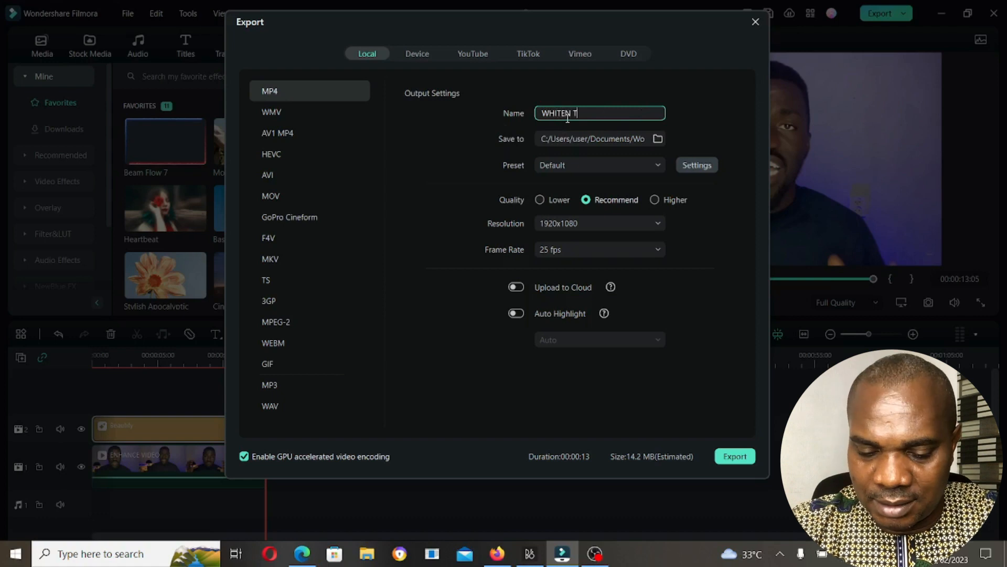
pyautogui.write('EETH')
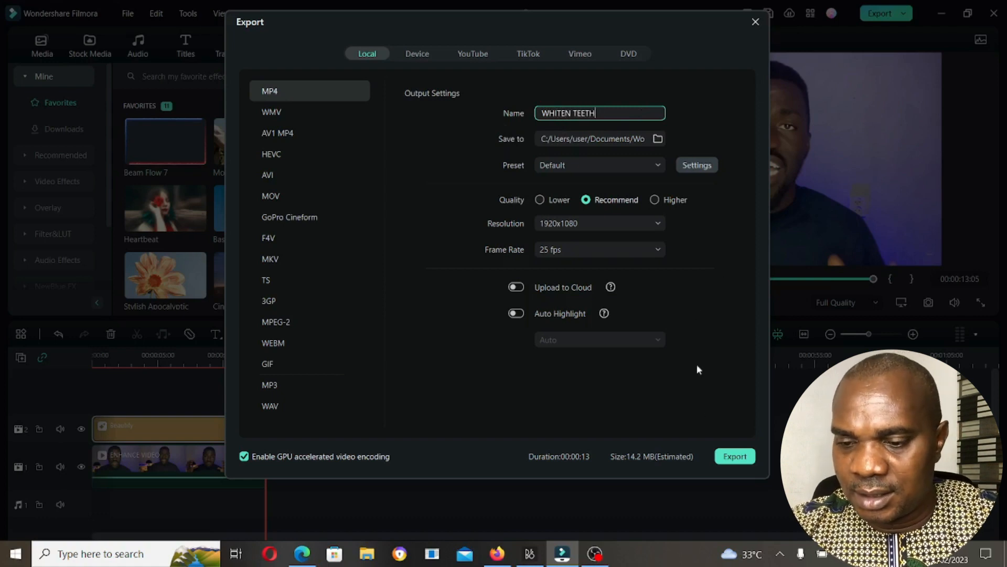
pyautogui.click(735, 456)
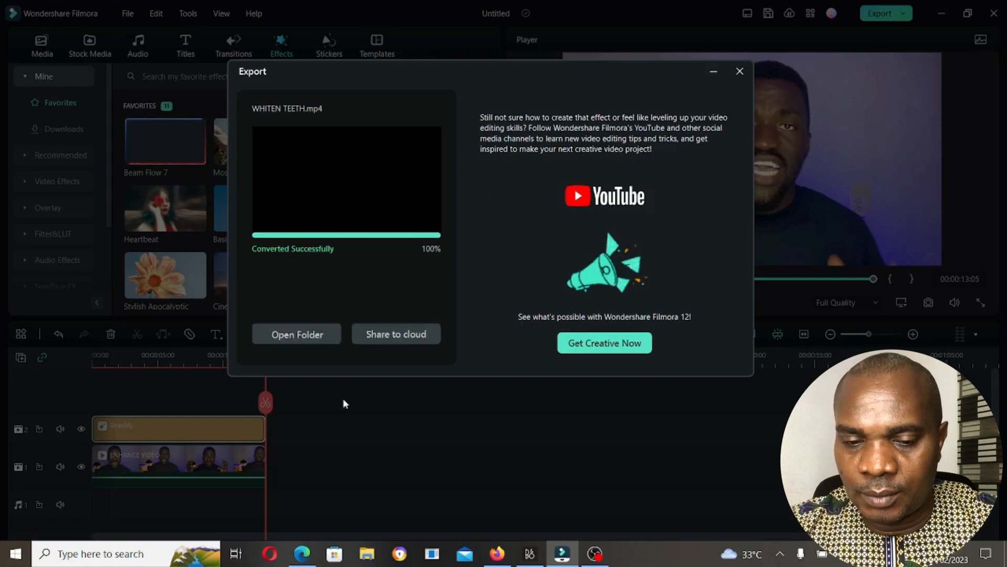
# - Open the exported video's Output folder in File Explorer, minimize the editor and move the folder window to one side of the desktop
pyautogui.click(296, 335)
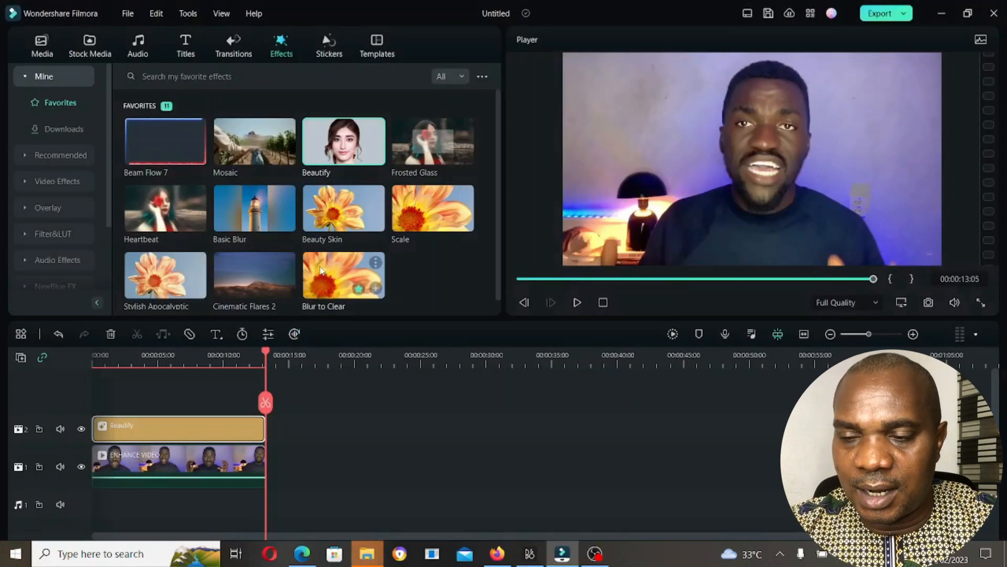
pyautogui.click(941, 14)
pyautogui.click(367, 556)
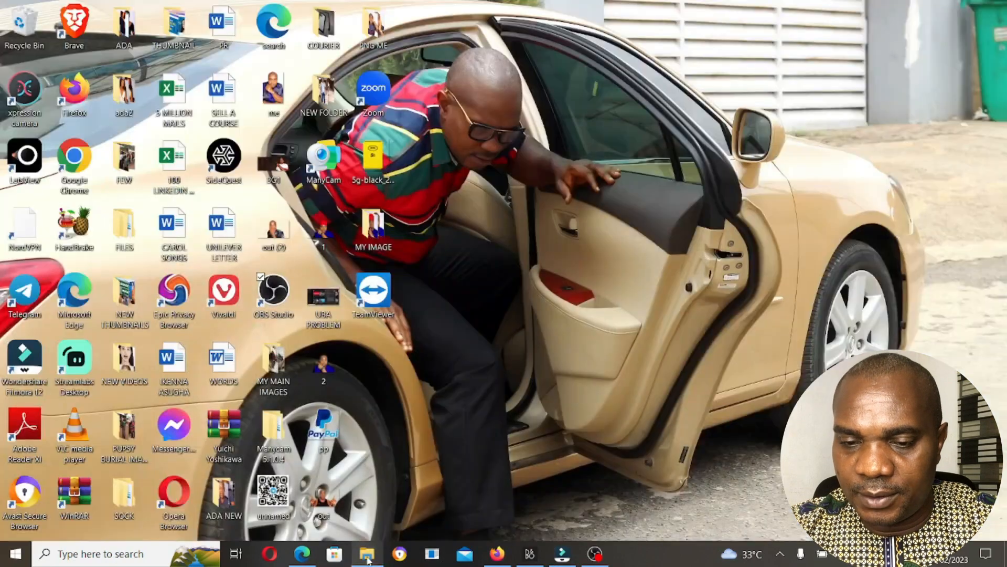
pyautogui.click(367, 556)
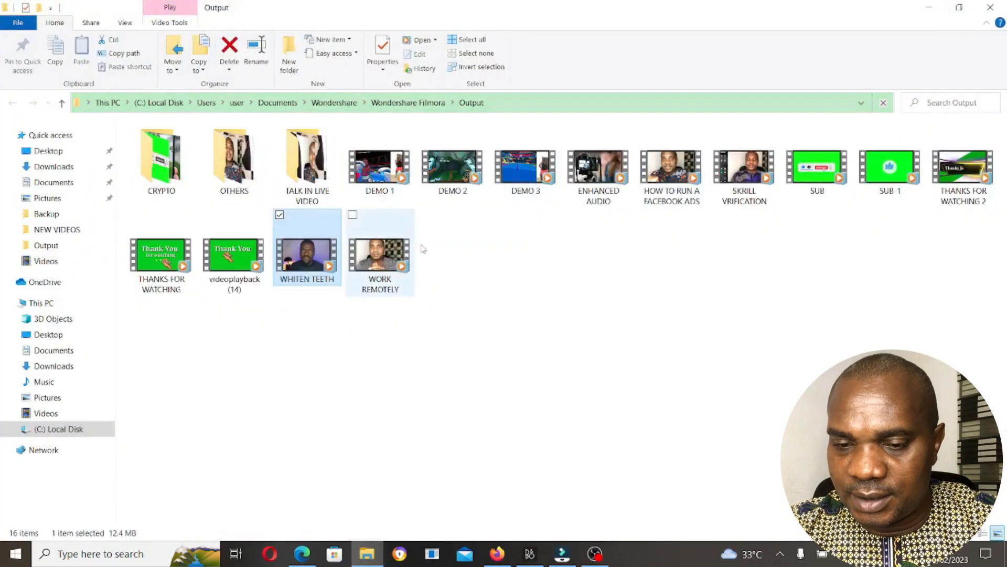
pyautogui.click(959, 7)
pyautogui.moveTo(411, 26); pyautogui.dragTo(871, 42)
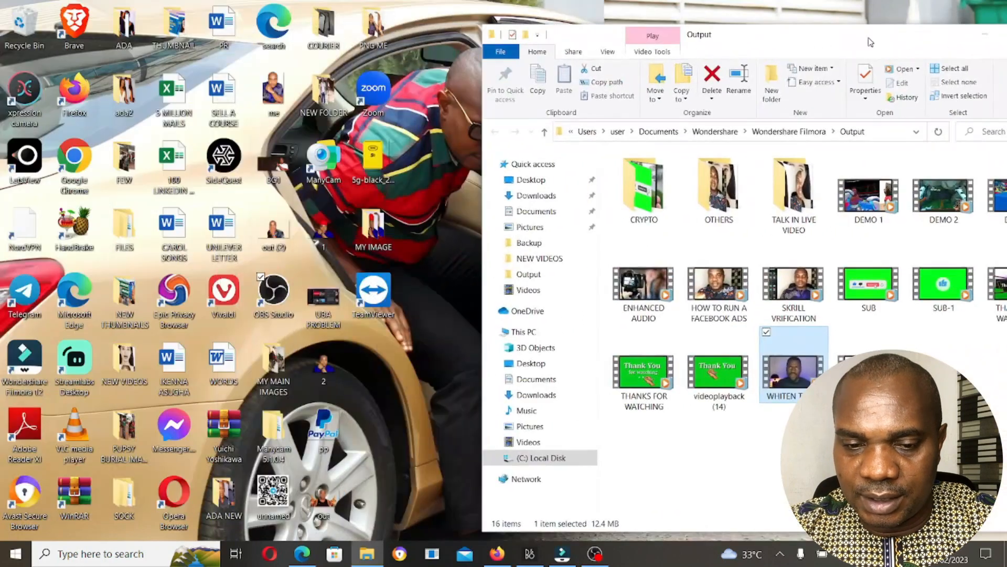
# - Open the NEW VIDEOS folder beside the Output folder, play the original ENHANCE VIDEO, pause it and minimize its player
pyautogui.doubleClick(131, 388)
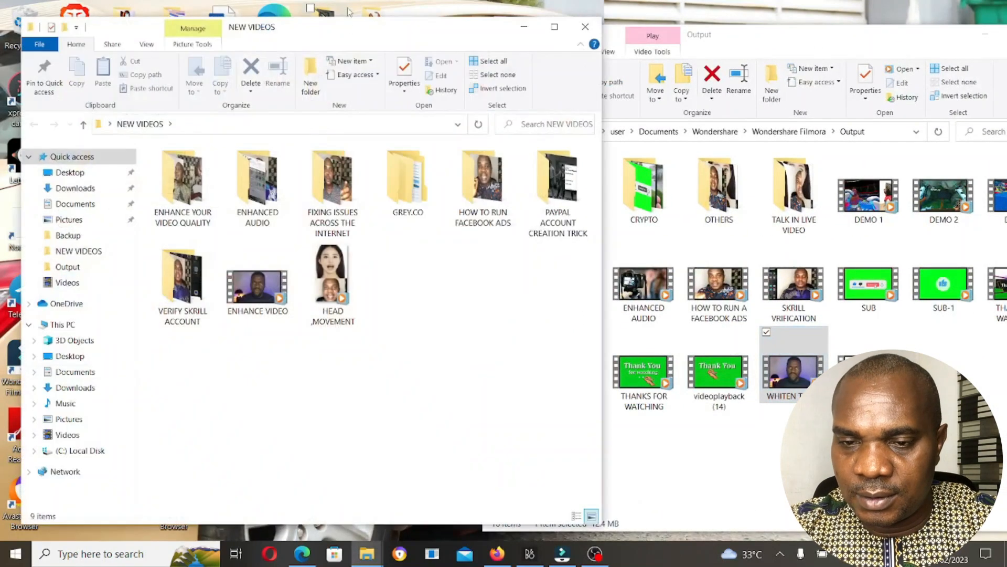
pyautogui.moveTo(359, 32); pyautogui.dragTo(327, 28)
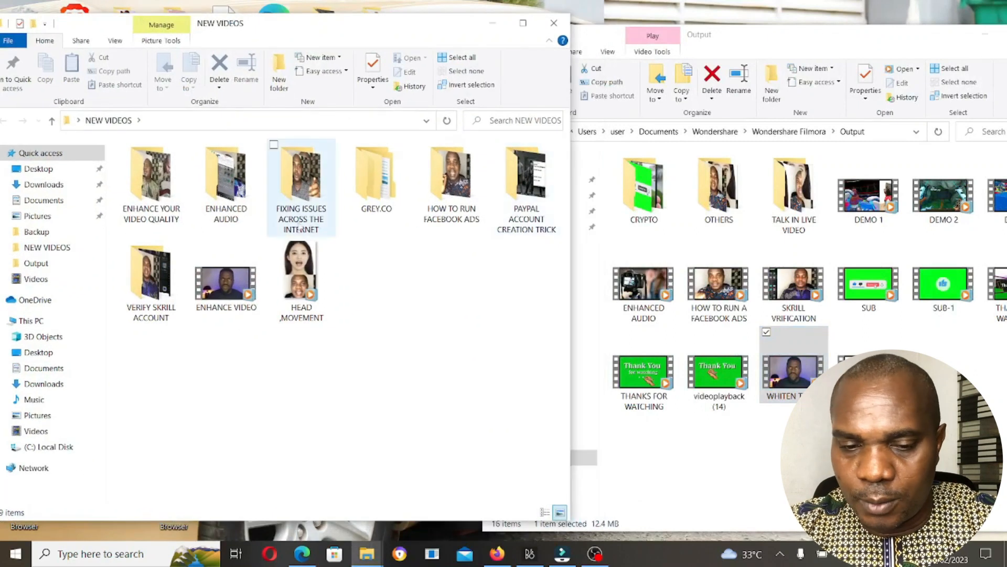
pyautogui.rightClick(231, 290)
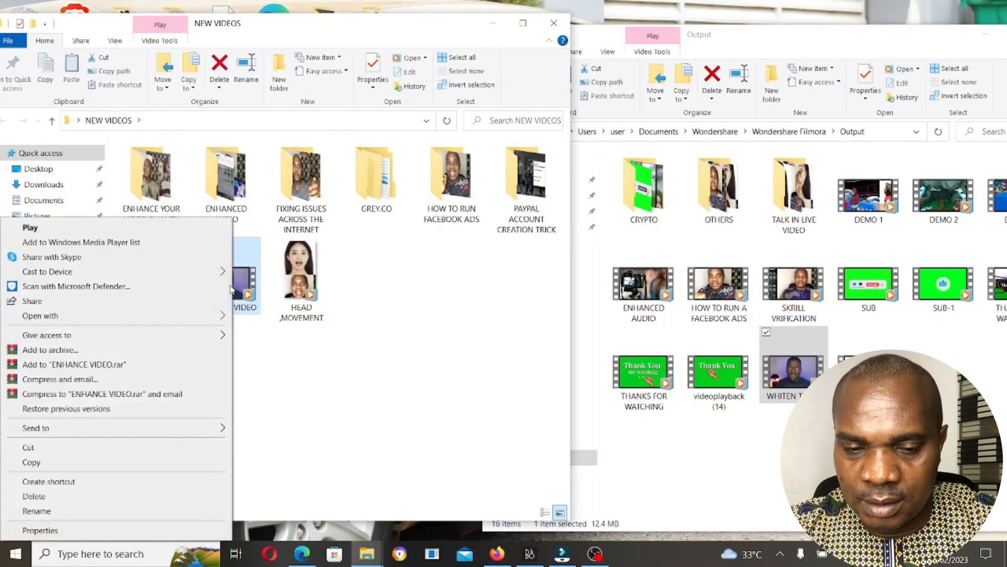
pyautogui.click(176, 229)
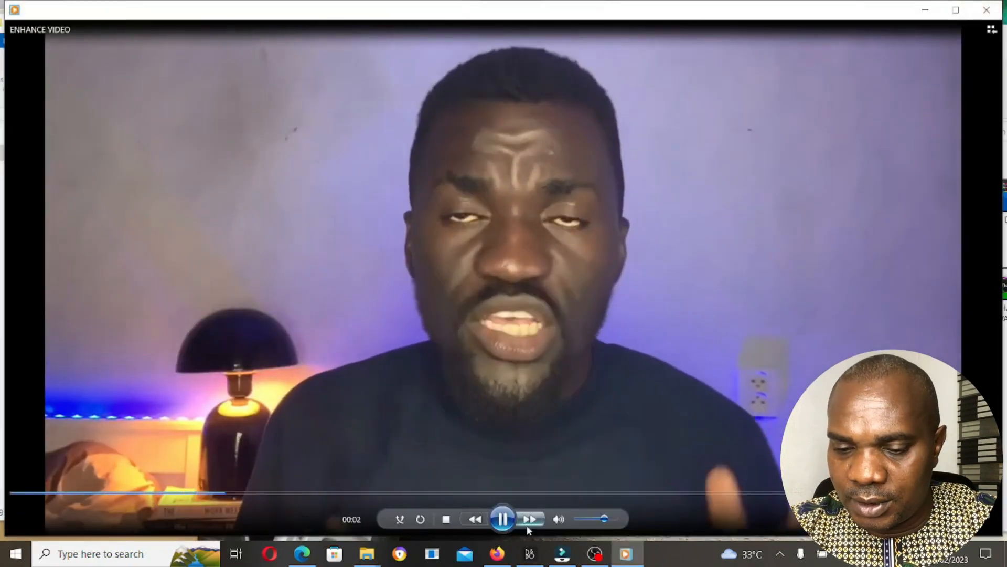
pyautogui.click(502, 519)
pyautogui.click(925, 10)
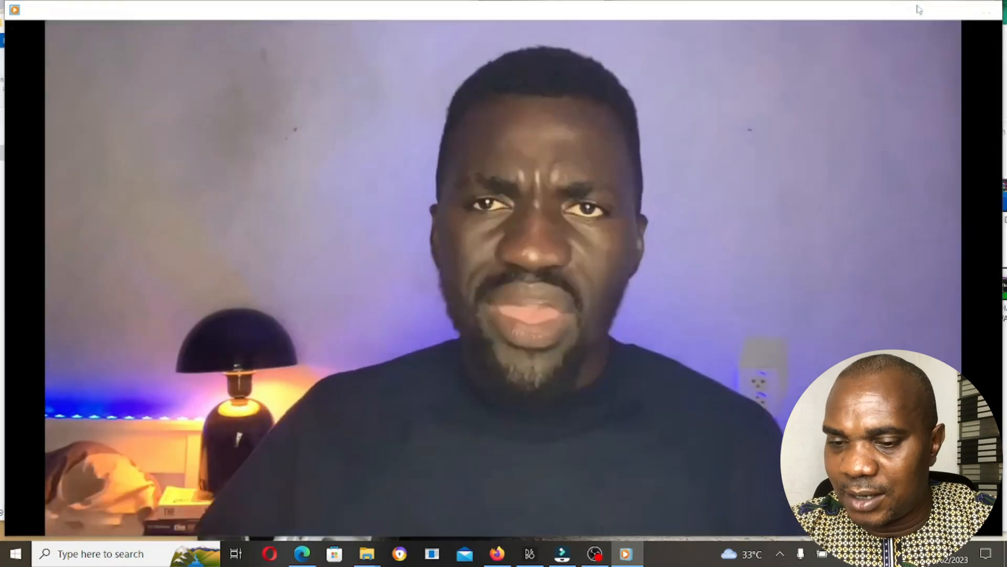
# - Open the exported WHITEN TEETH video in VLC media player, pause it and rewind it to the start
pyautogui.rightClick(795, 369)
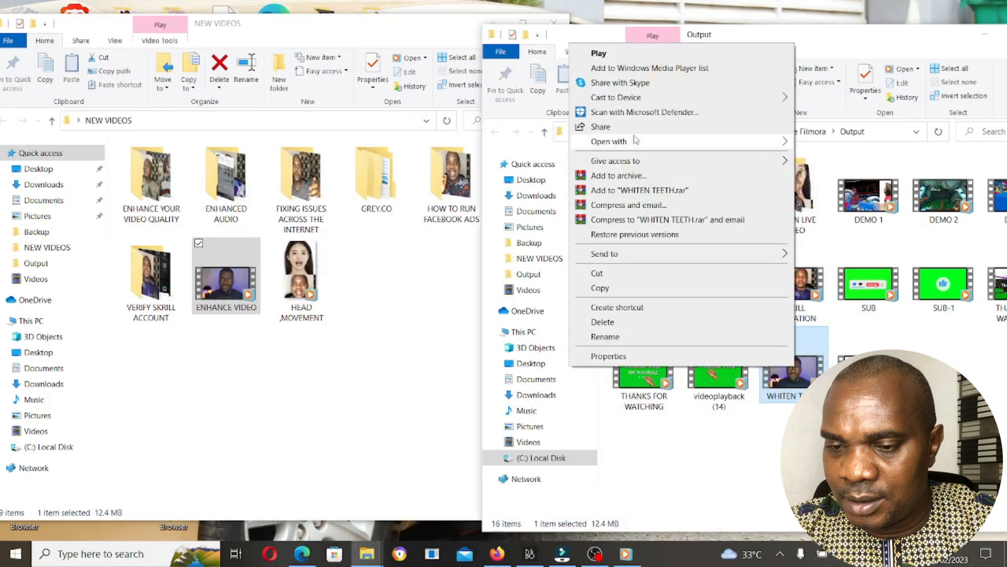
pyautogui.moveTo(637, 140)
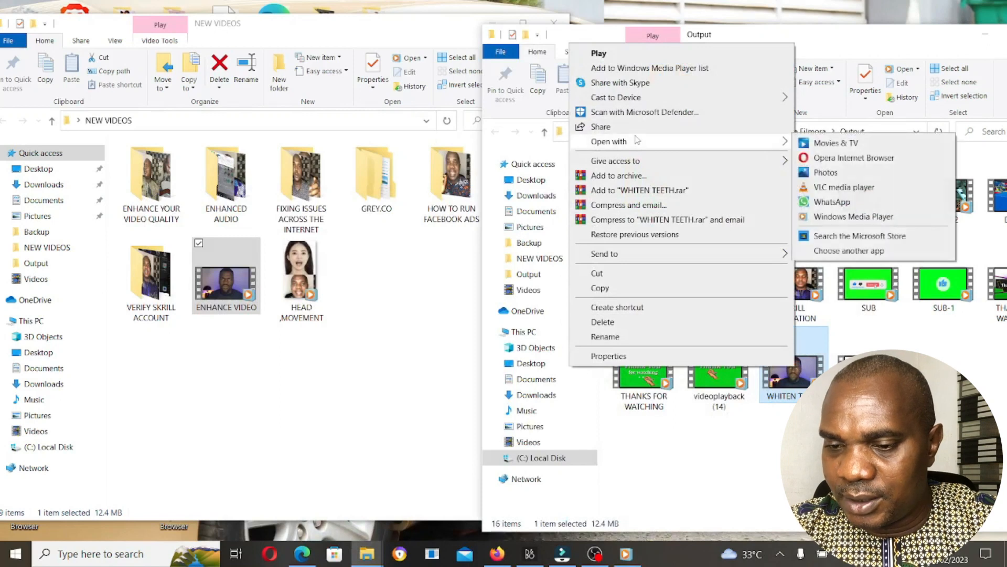
pyautogui.click(898, 190)
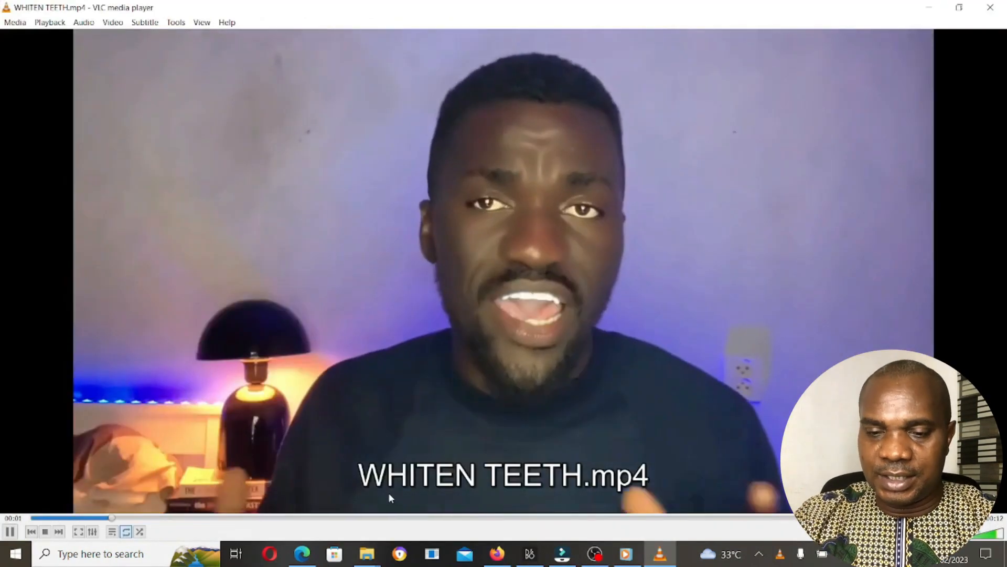
pyautogui.click(10, 532)
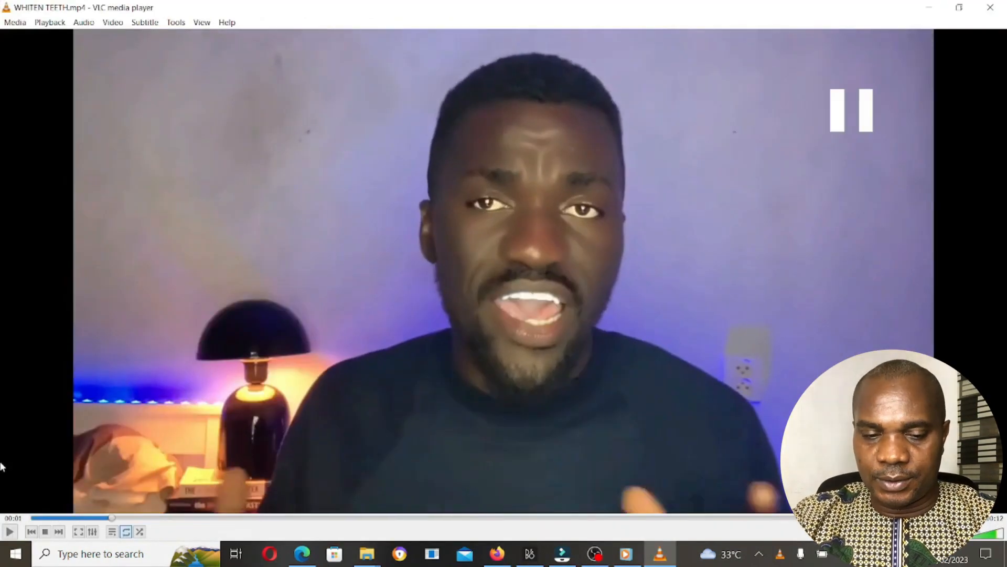
pyautogui.click(33, 518)
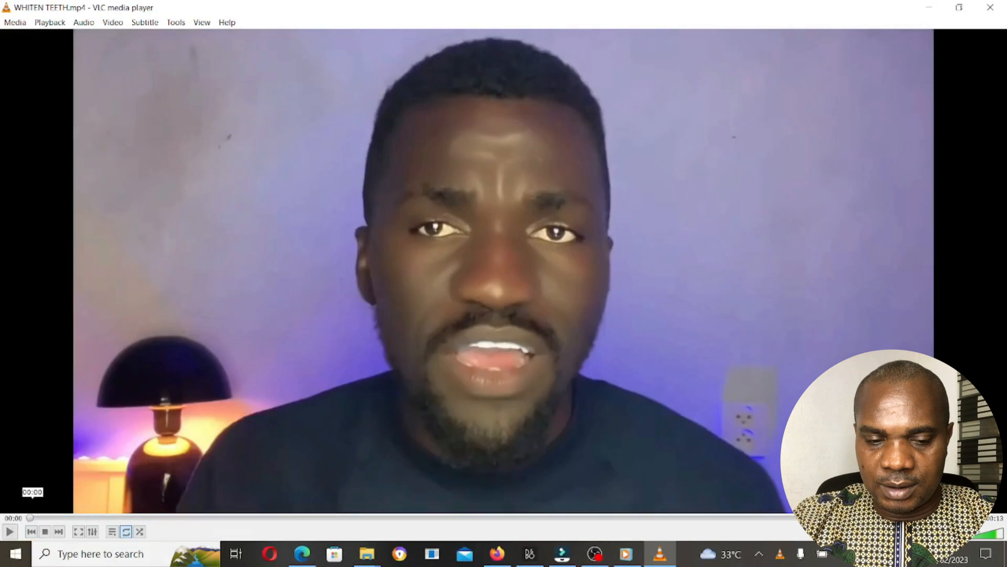
# - Switch back to Windows Media Player and play the original ENHANCE VIDEO from the beginning
pyautogui.click(626, 554)
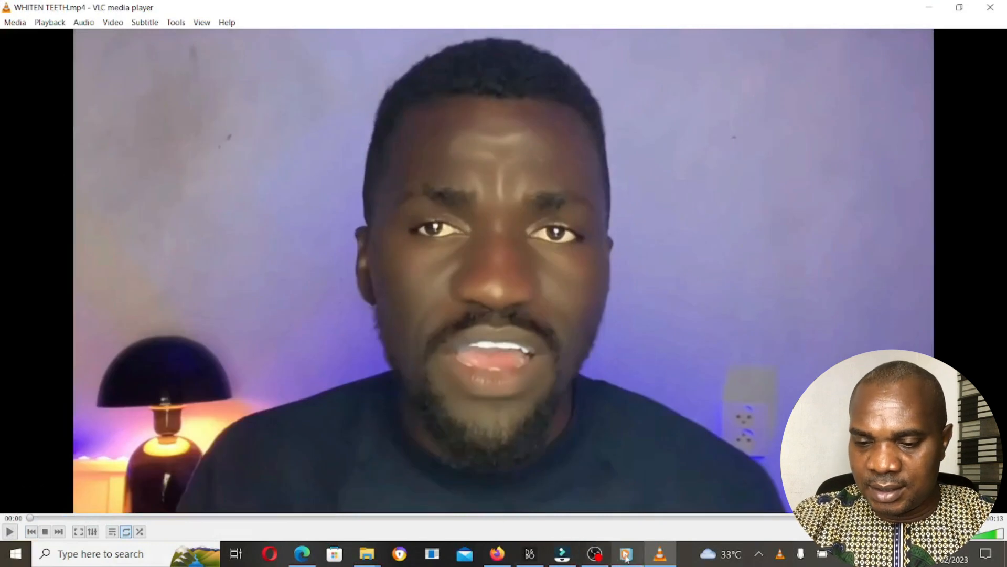
pyautogui.click(20, 494)
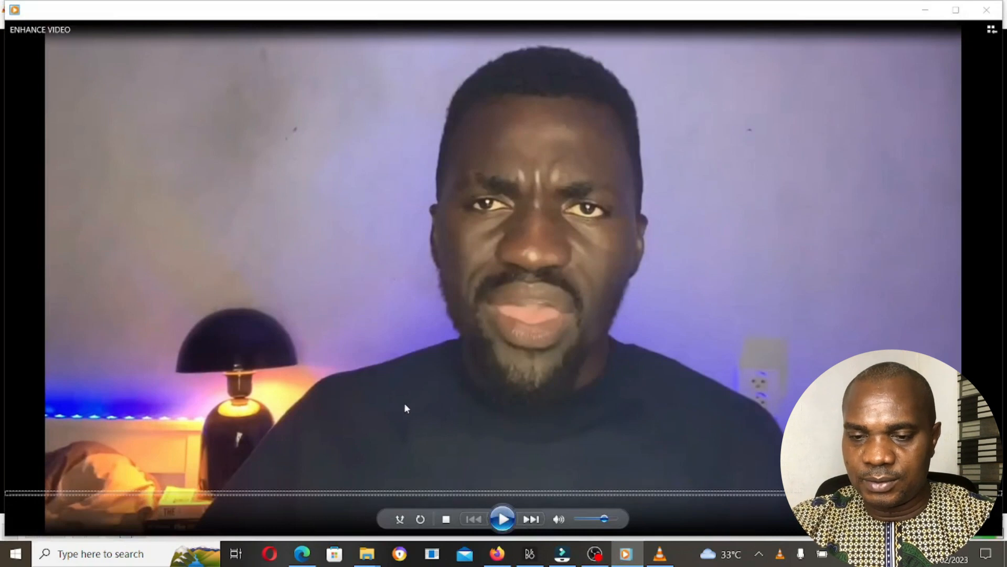
pyautogui.click(505, 521)
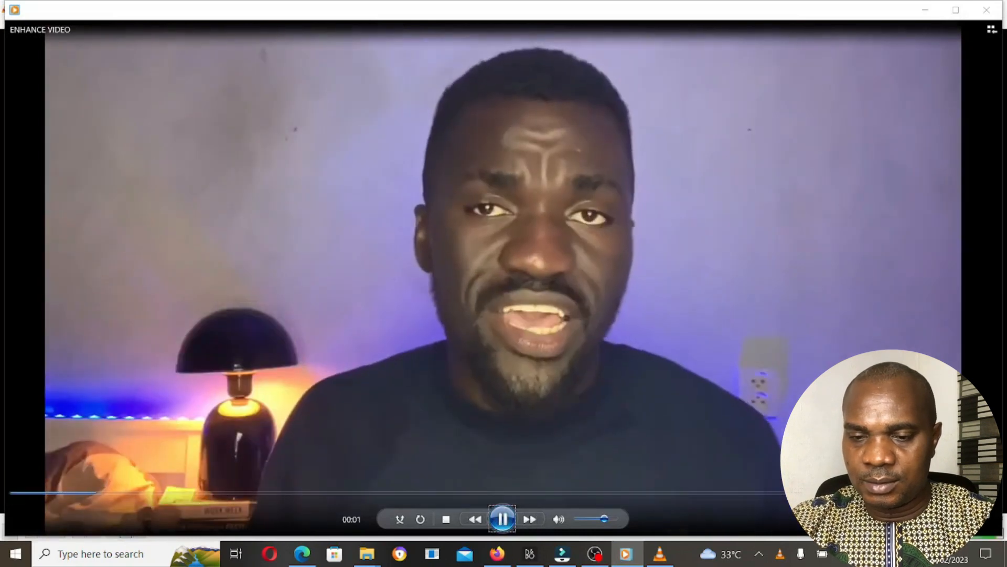